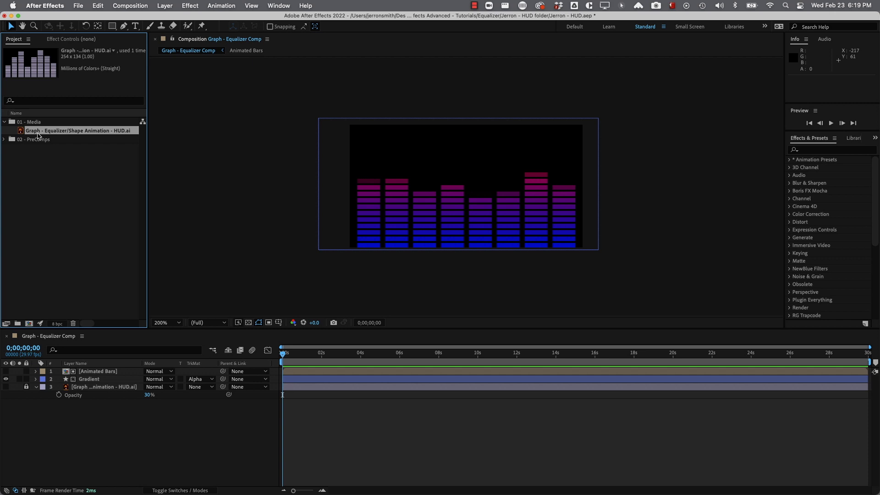
Create a composition from the Graph - Equalizer/Shape Animation - HUD.ai footage
drag(38, 135, 29, 324)
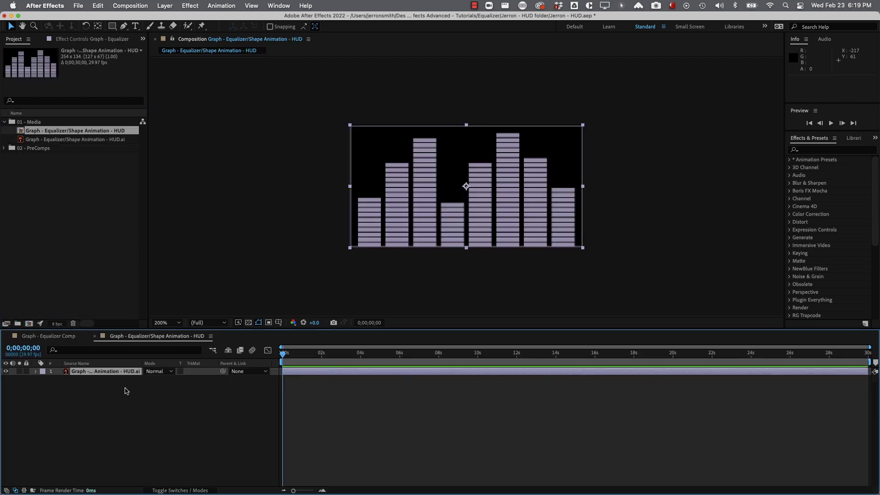
Set the graph artwork layer's opacity to 50% and lock the layer
click(102, 374)
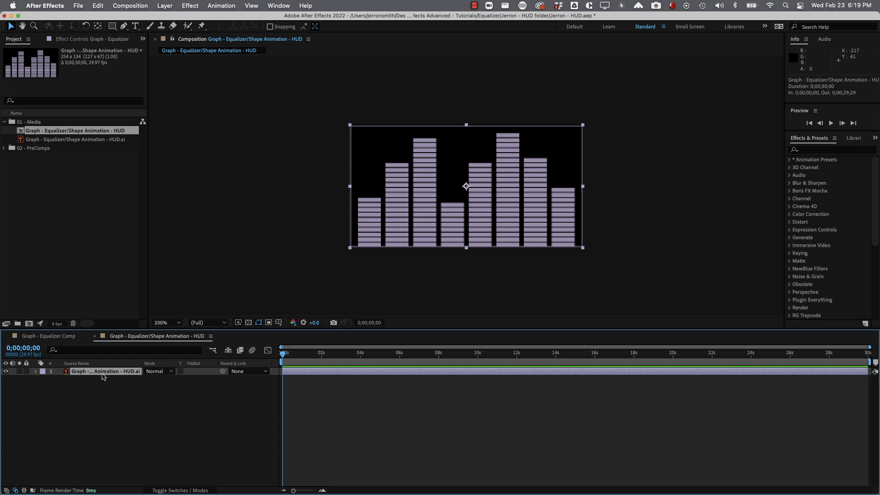
key(t)
click(152, 380)
text(50)
key(Return)
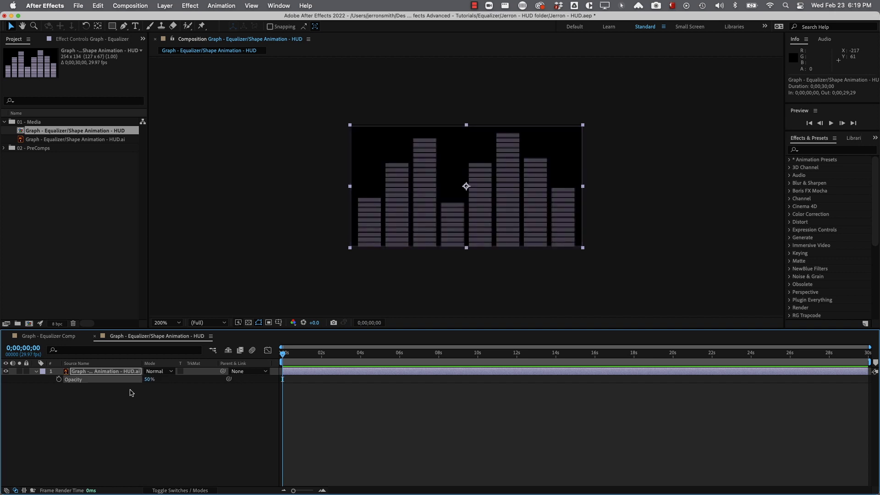
click(26, 371)
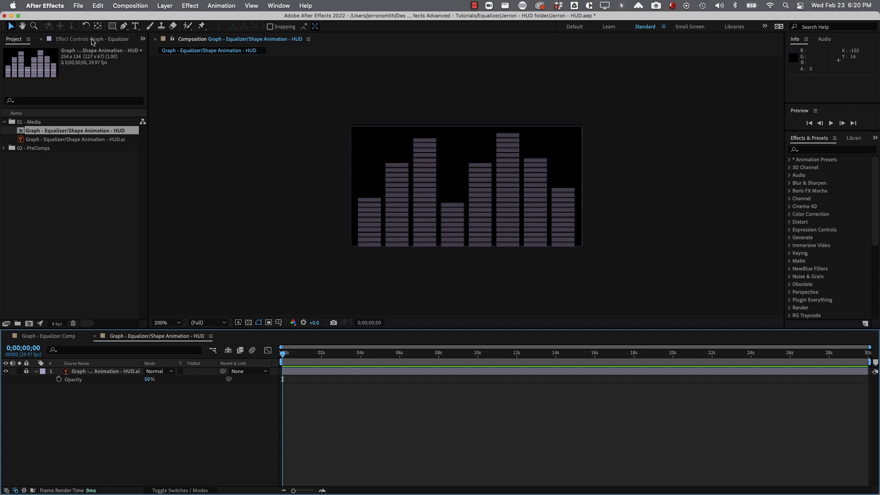
Set up the Rectangle tool with a solid blue fill, 5D97FD, in place of the gradient
key(equal)
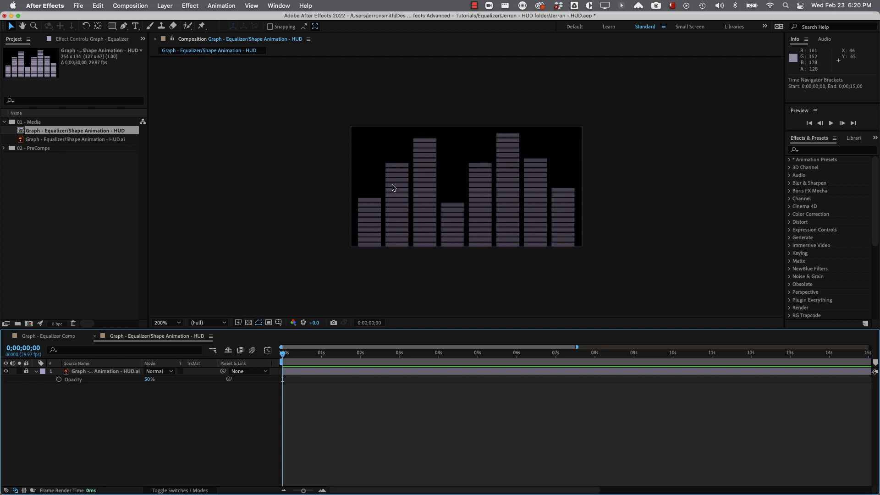
key(period)
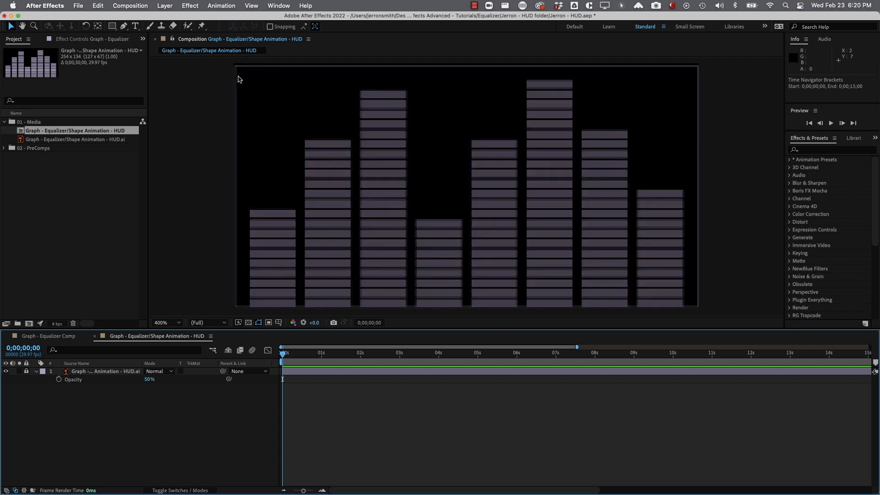
click(112, 26)
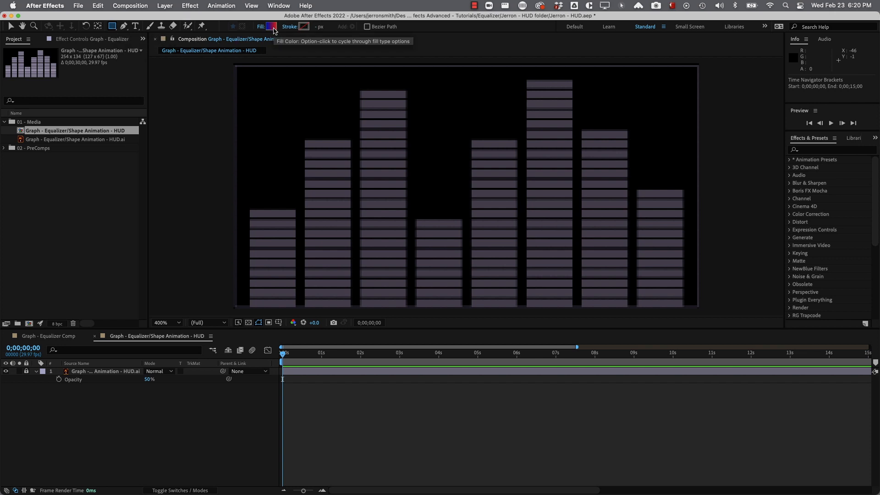
alt+click(273, 29)
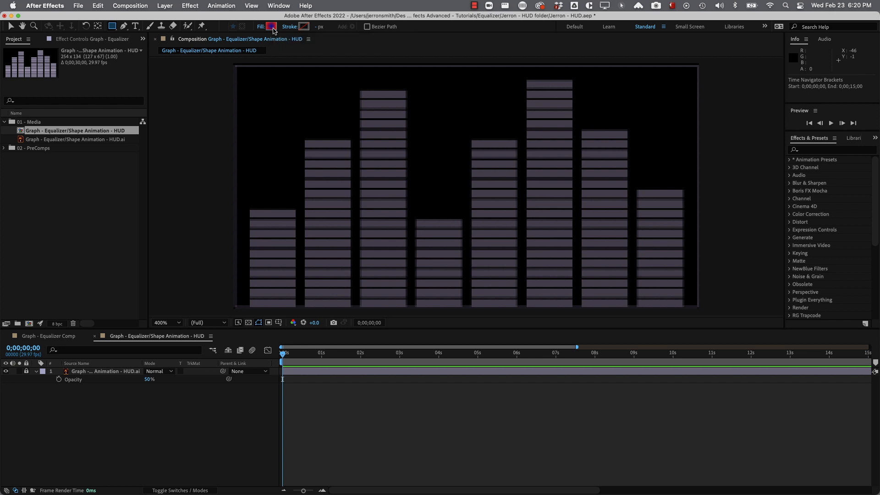
alt+click(274, 30)
click(304, 26)
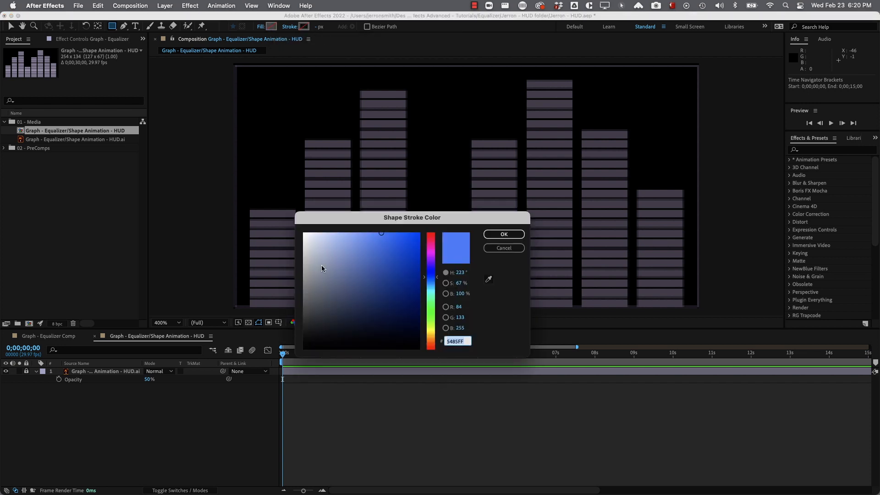
click(502, 249)
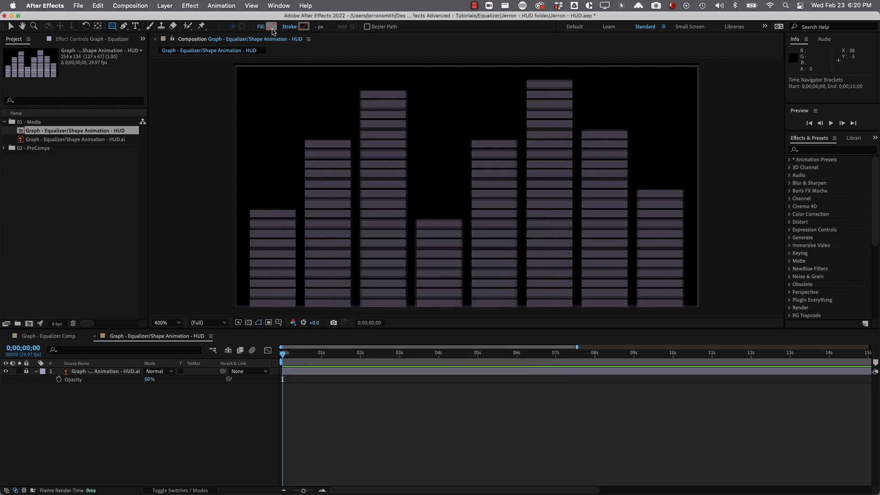
click(272, 27)
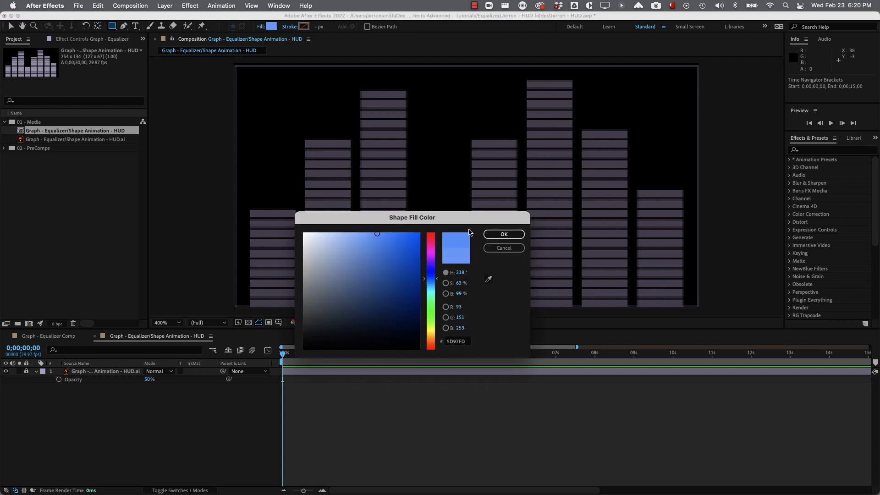
click(504, 234)
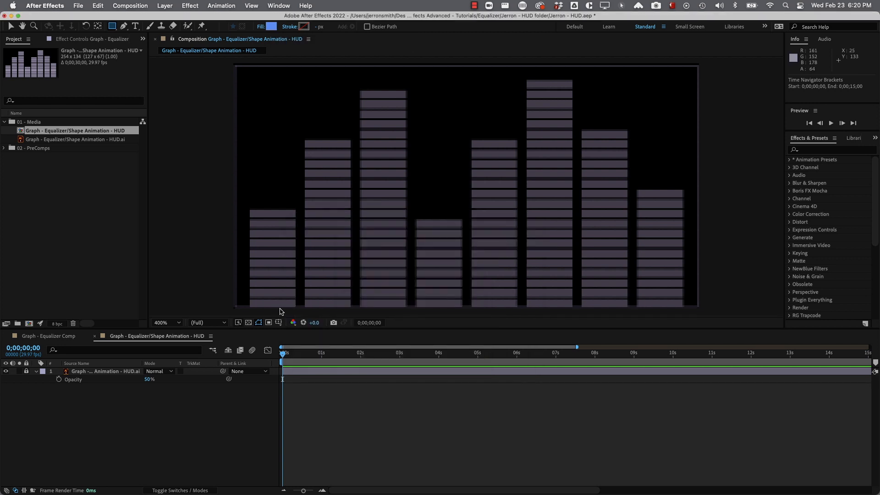
Draw a rectangle about 25 × 4 px over the lowest segment of the first column and rename its layer bar 01
click(248, 303)
drag(249, 303, 296, 309)
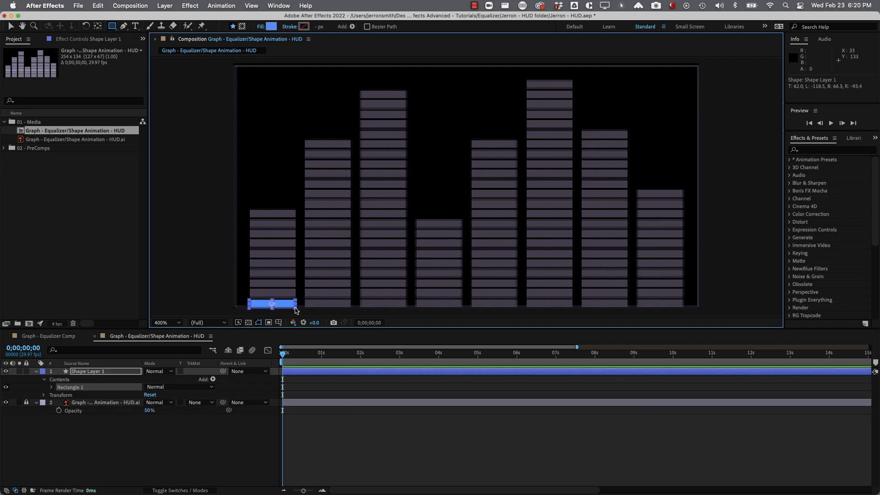
click(99, 372)
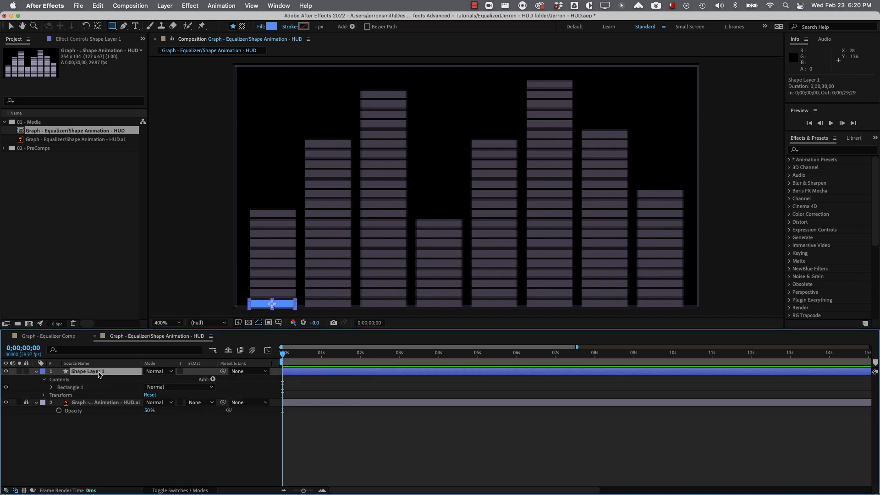
key(Return)
text(bar 01)
key(Return)
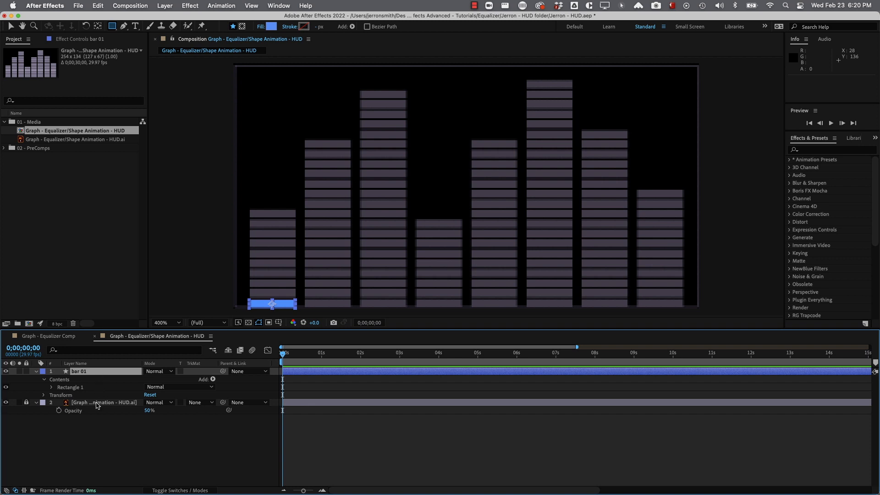
Unlink the Rectangle Path 1 size proportions in bar 01 and set the size to 25 × 5
click(51, 387)
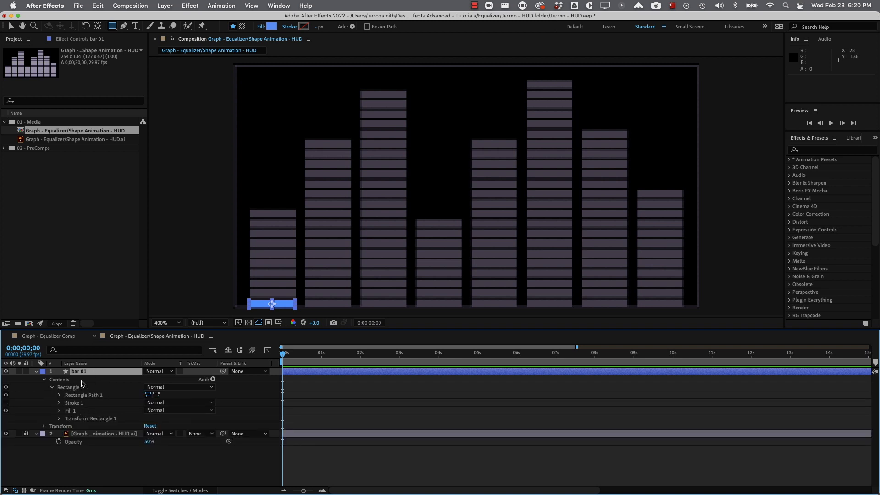
click(59, 395)
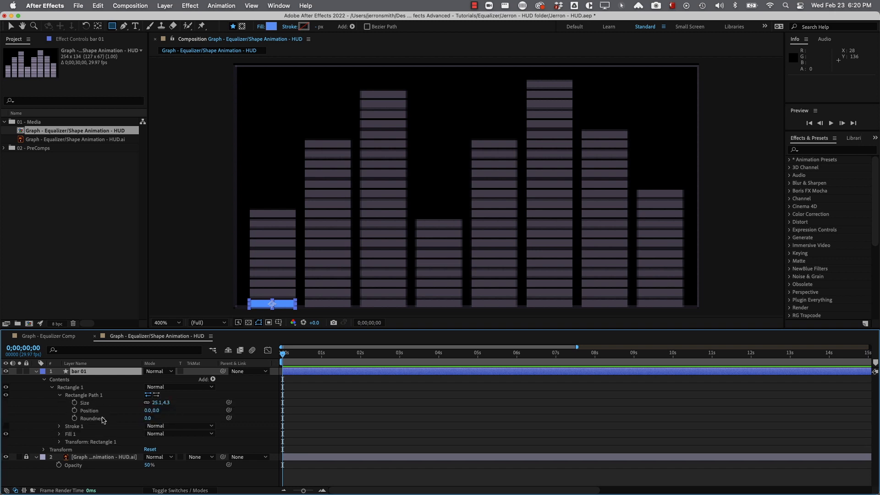
click(157, 402)
click(132, 405)
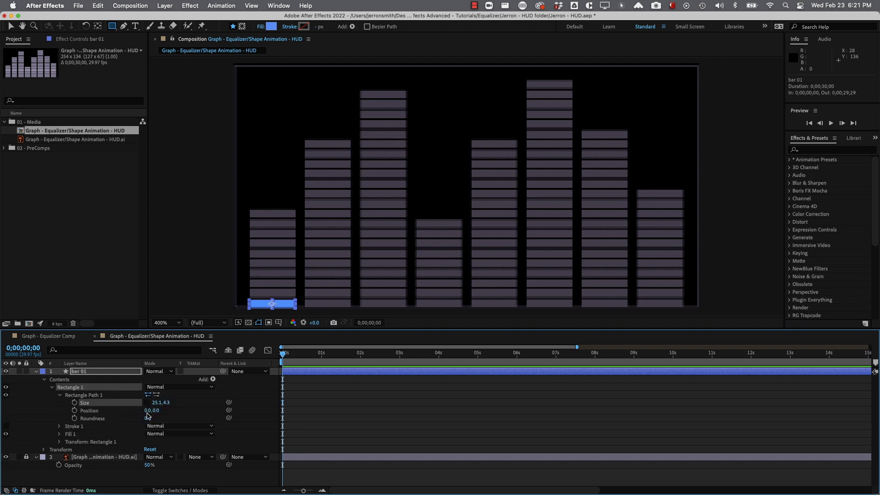
click(157, 403)
text(25)
key(Return)
key(Tab)
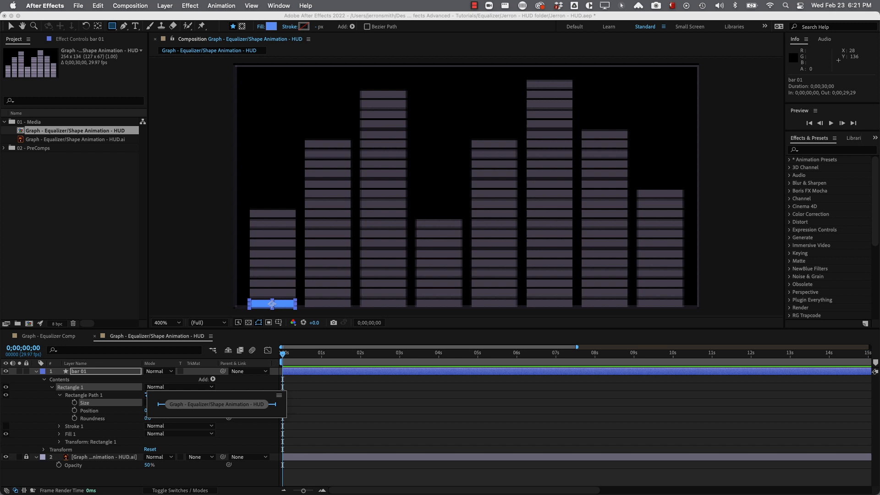
click(132, 412)
click(166, 404)
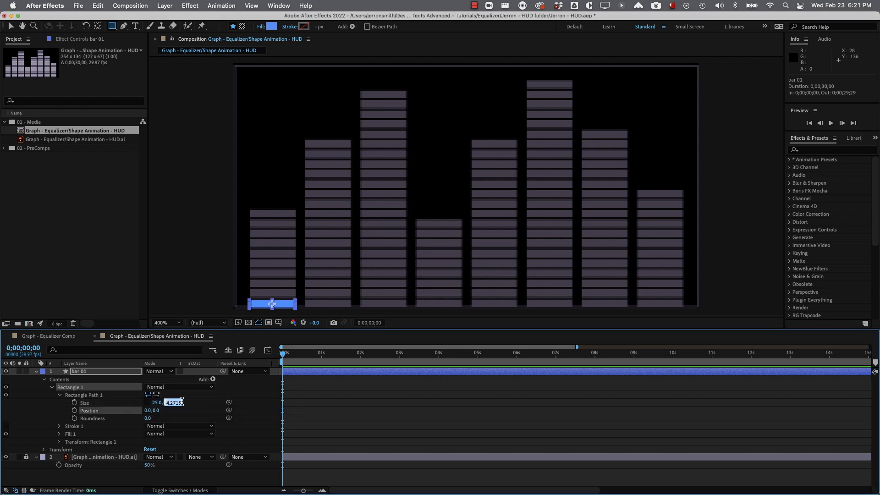
text(5)
key(Return)
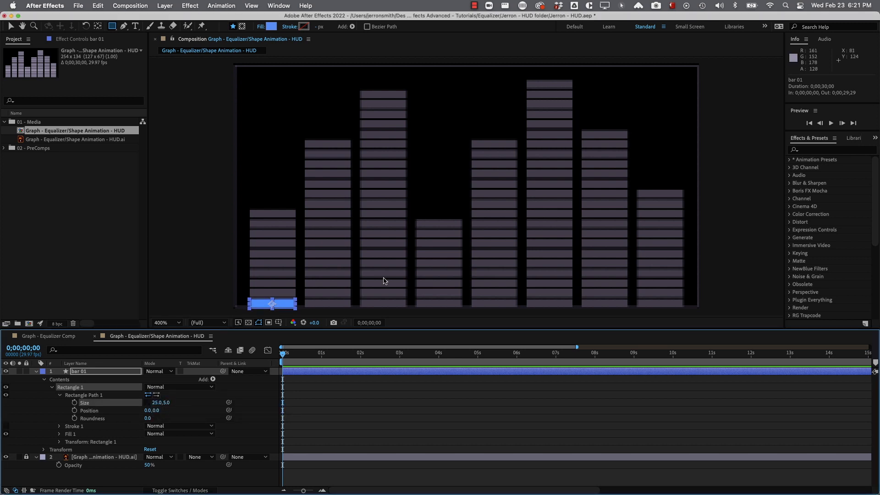
click(39, 403)
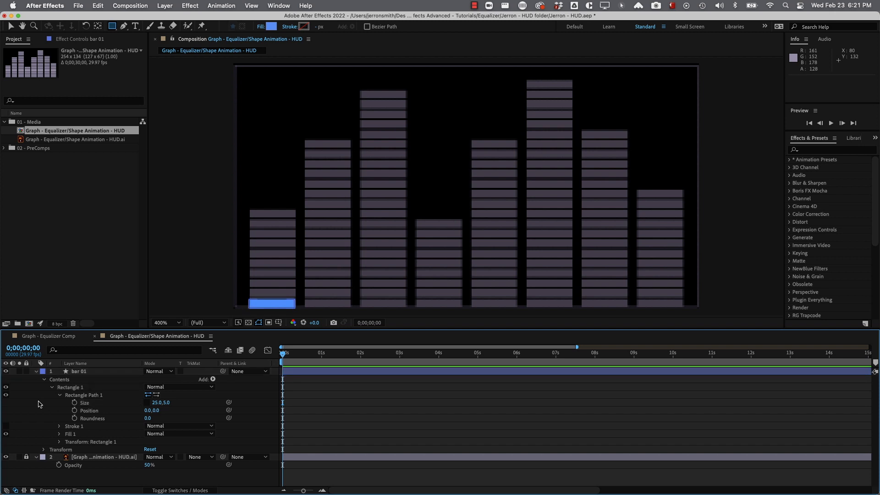
Move the bar 01 layer up about 1.3 px to align it with the base of the first column
click(84, 372)
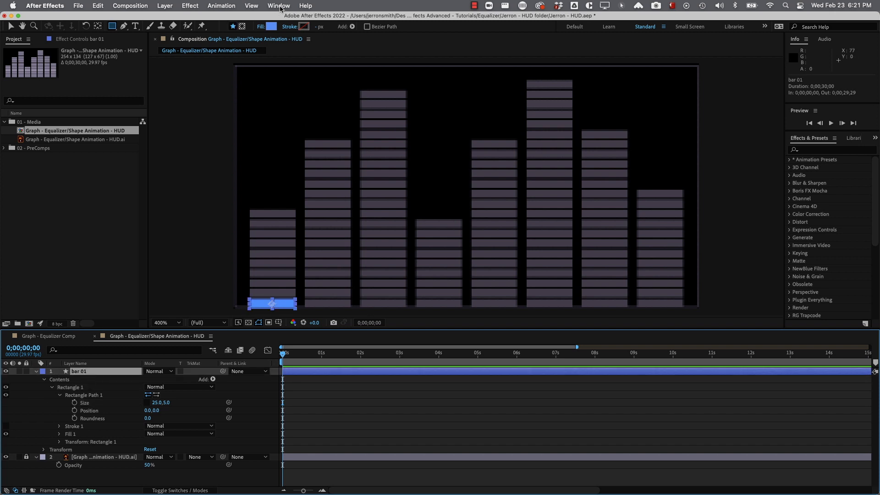
key(v)
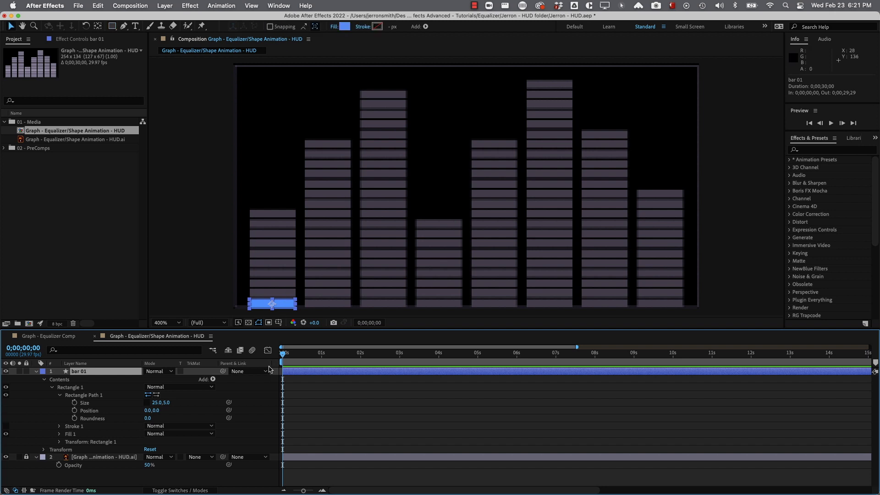
drag(286, 309, 286, 307)
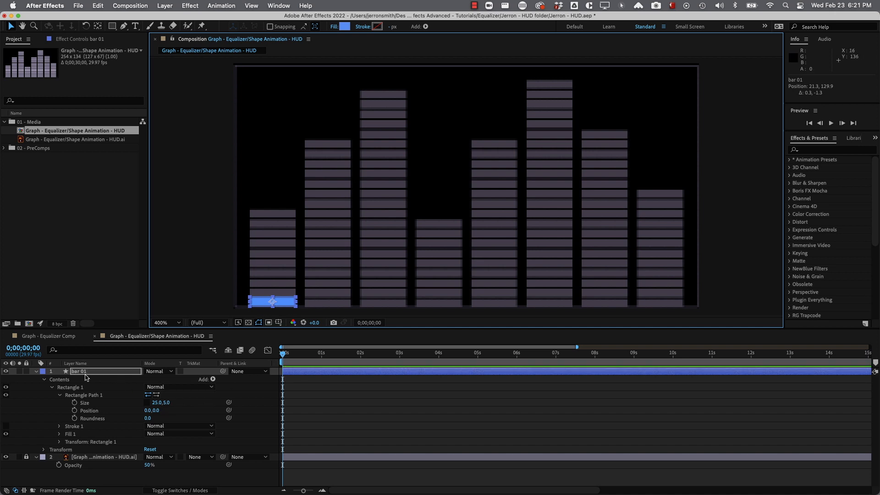
click(69, 389)
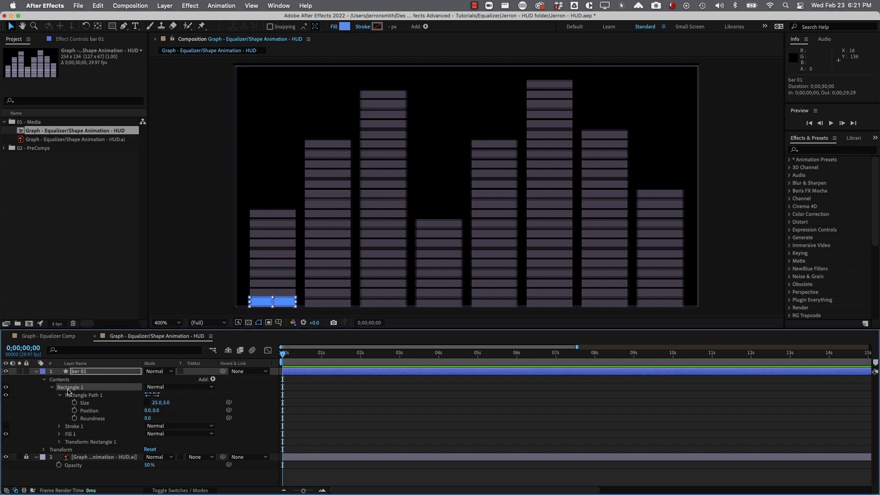
click(51, 387)
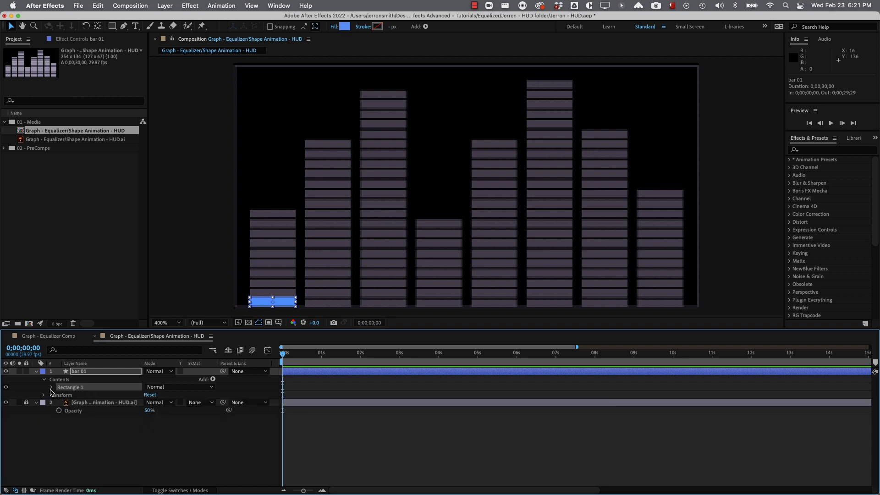
Add a Repeater to the bar 01 layer and set its copies to 10
click(92, 373)
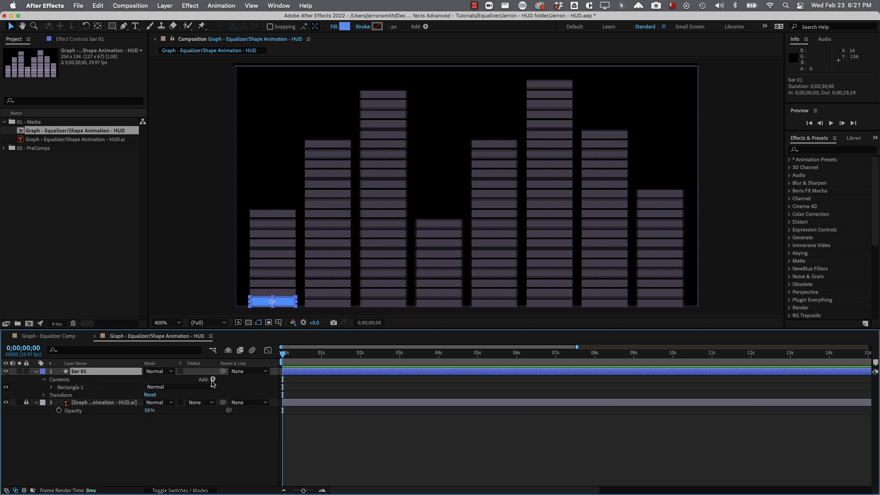
click(212, 379)
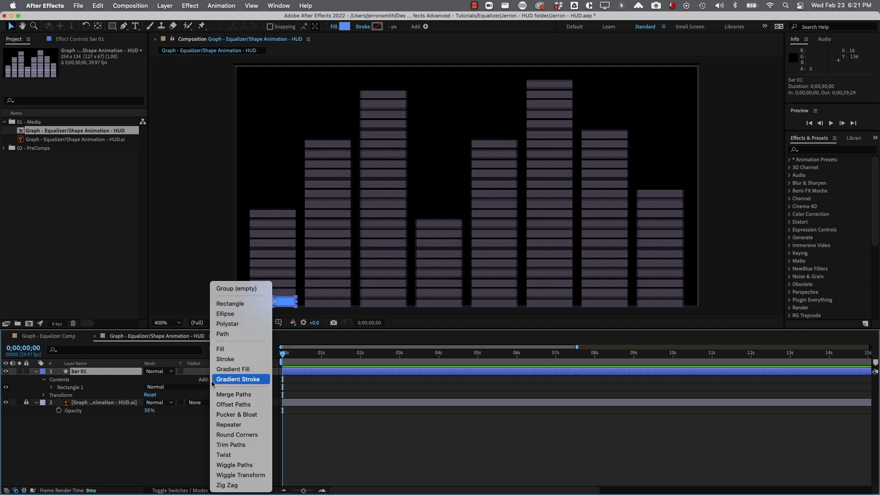
click(251, 426)
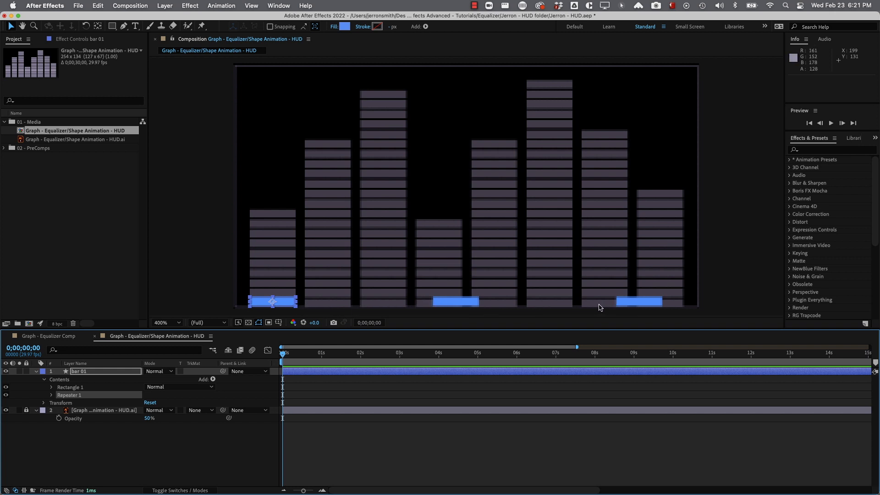
click(51, 395)
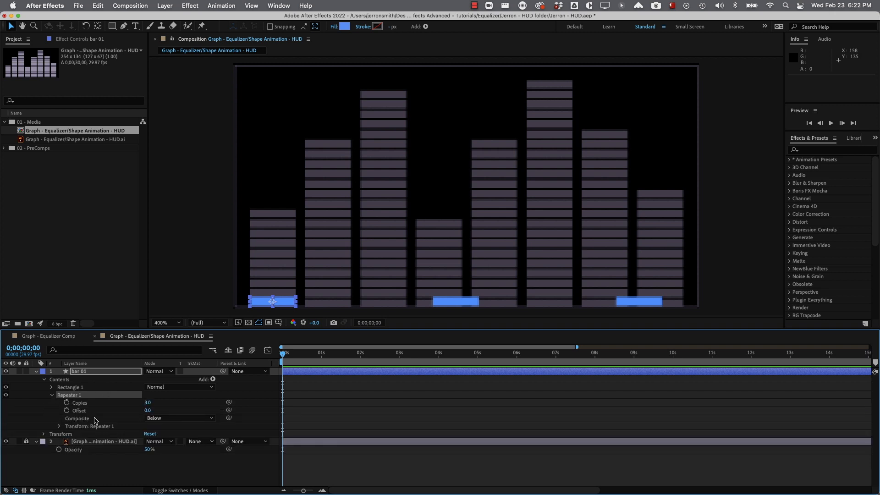
click(147, 403)
text(10)
key(Return)
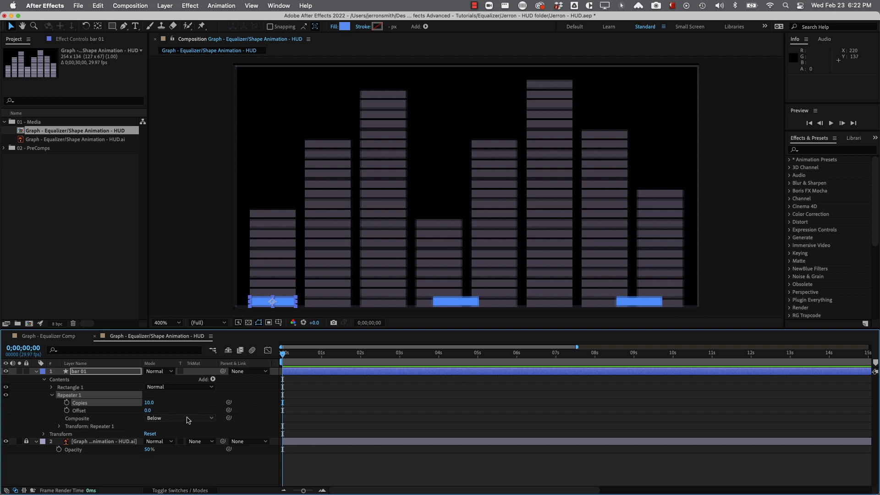
Set the Repeater's transform position to 0, -5 to stack the copies upward
click(59, 427)
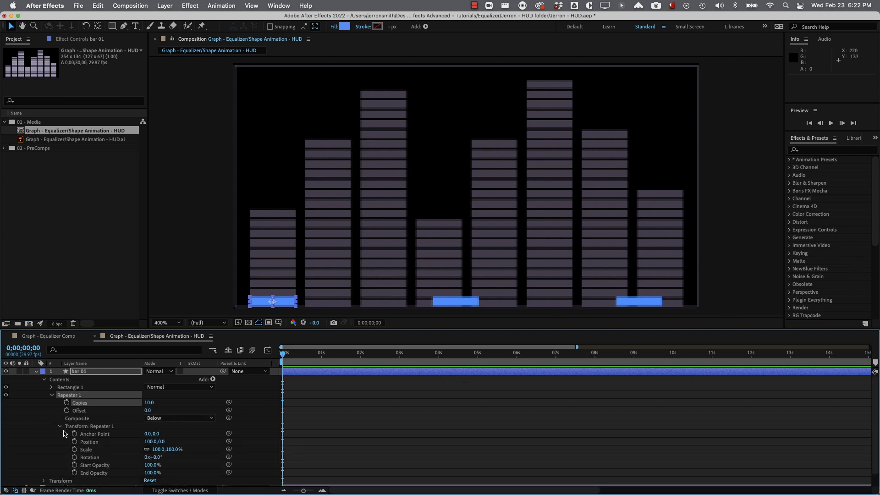
click(151, 441)
text(0)
key(Return)
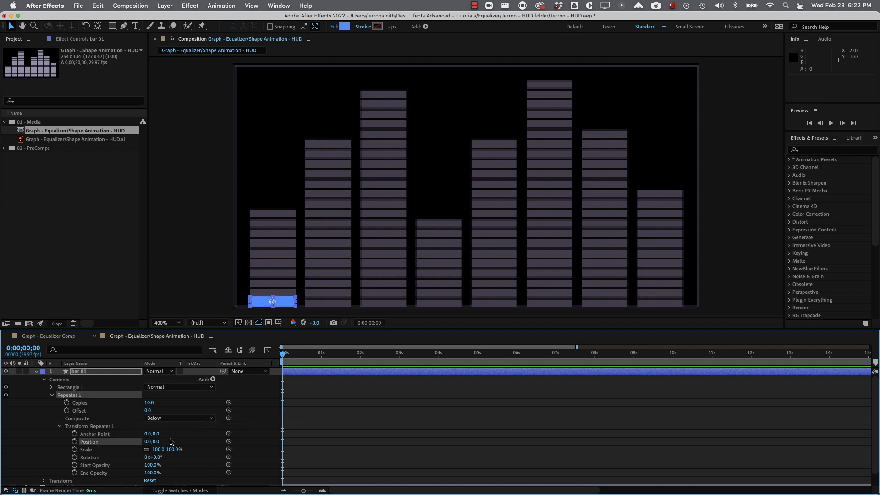
click(155, 441)
text(5)
key(Return)
click(156, 441)
text(-5)
key(Return)
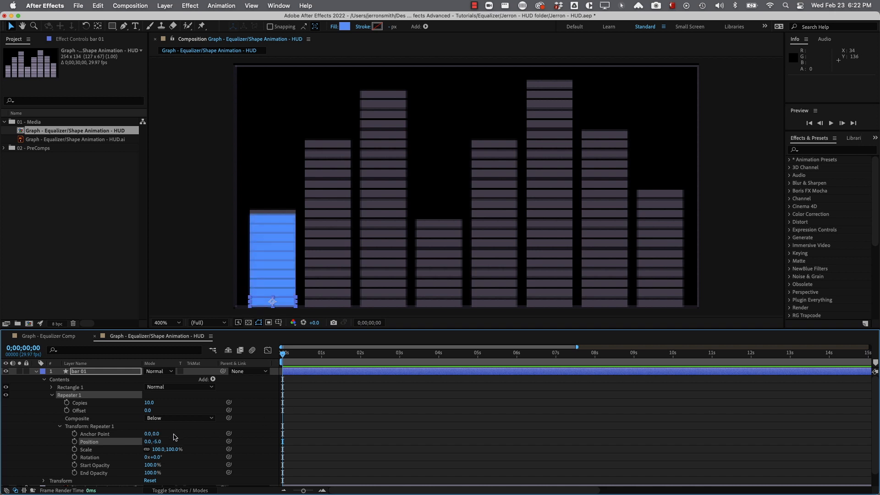
Set the Repeater's transform position on bar 01 to 0, -7 to leave gaps between the copies
click(156, 441)
text(-7)
key(Return)
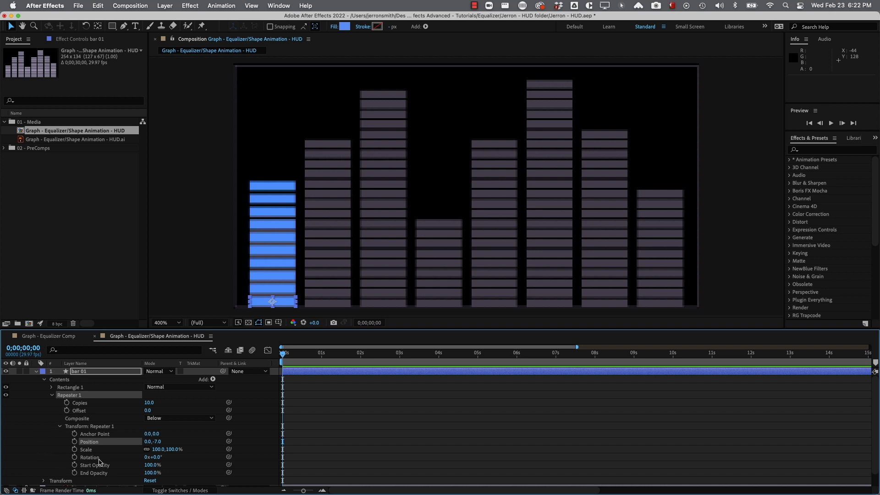
click(61, 426)
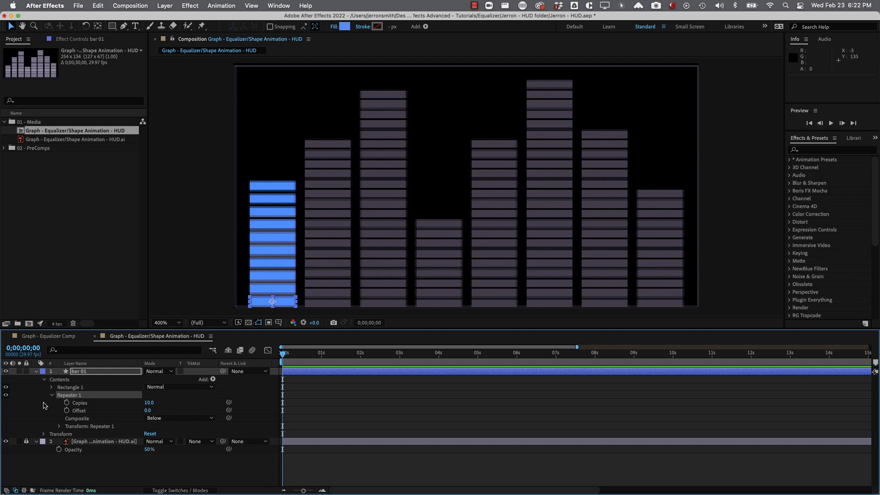
Add the expression random(7, 12); to the Copies property of bar 01's Repeater and preview the animation
alt+click(68, 407)
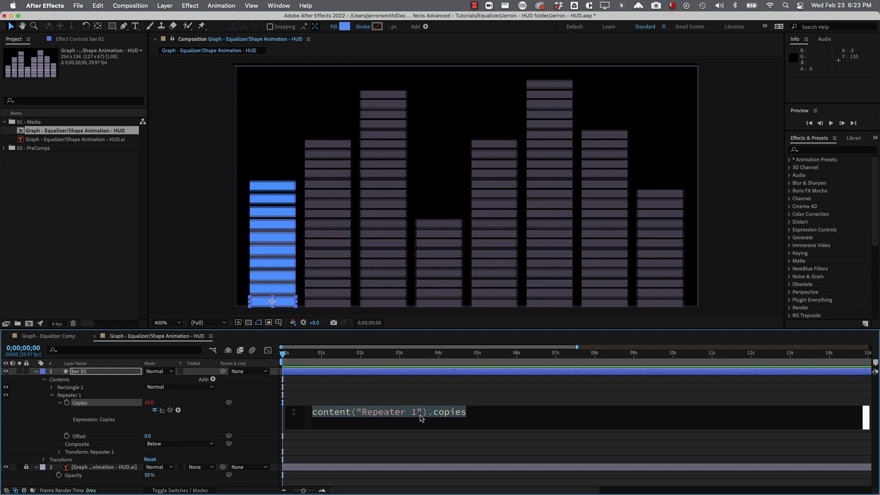
text(random)
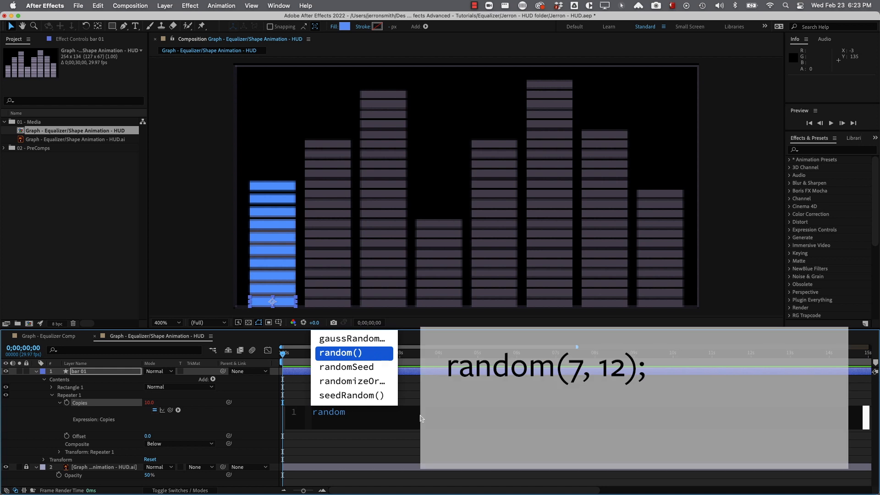
key(Return)
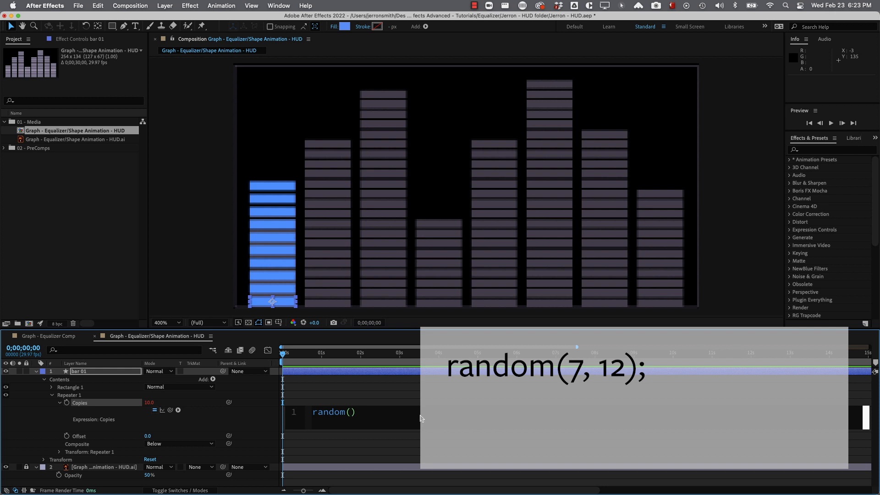
text(12);)
click(421, 418)
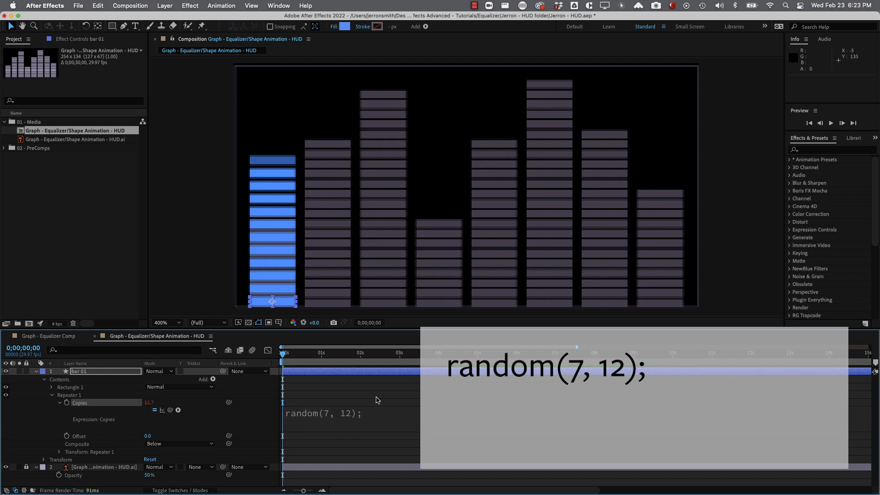
key(space)
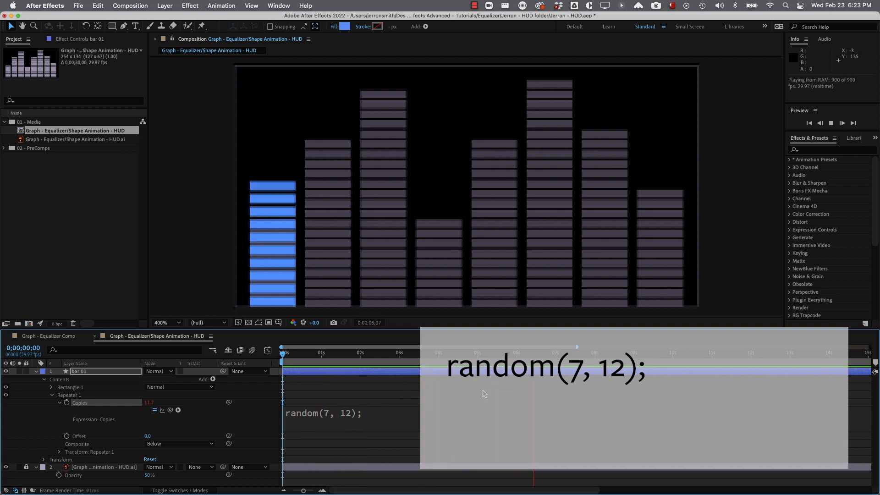
key(space)
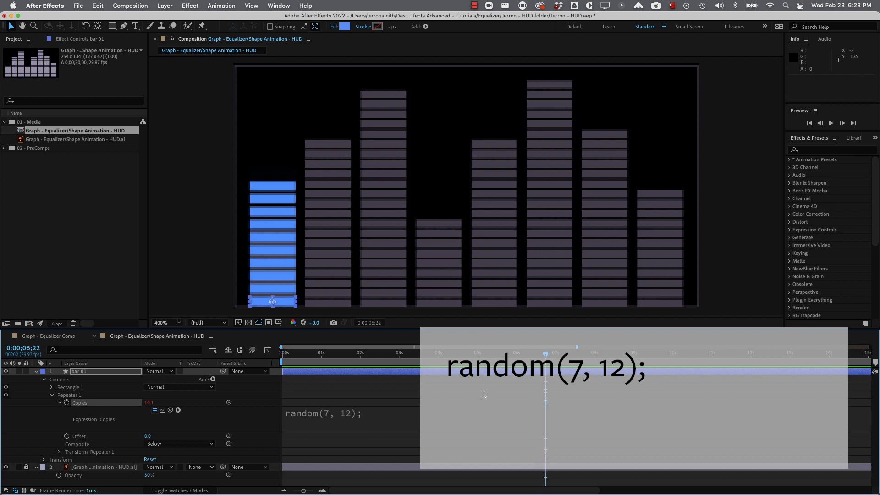
Insert posterizeTime(4); as a line above random(7, 12); in bar 01's Copies expression and preview the slower animation
click(301, 419)
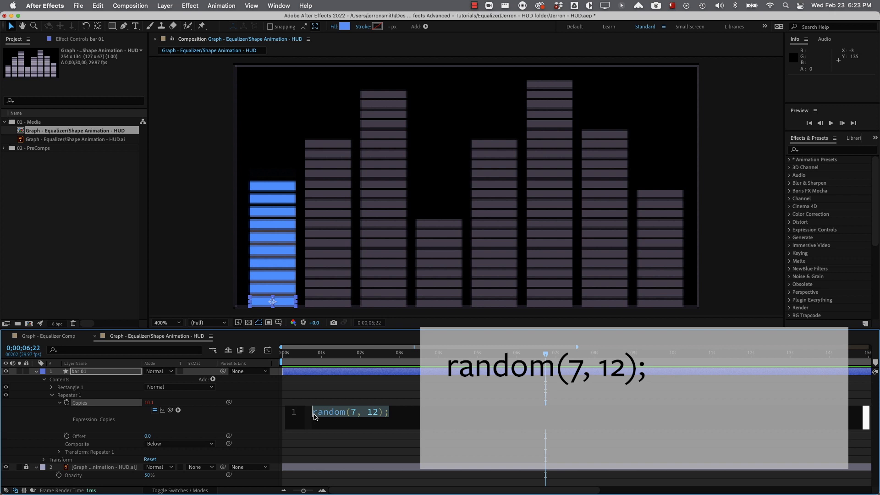
click(321, 418)
key(Return)
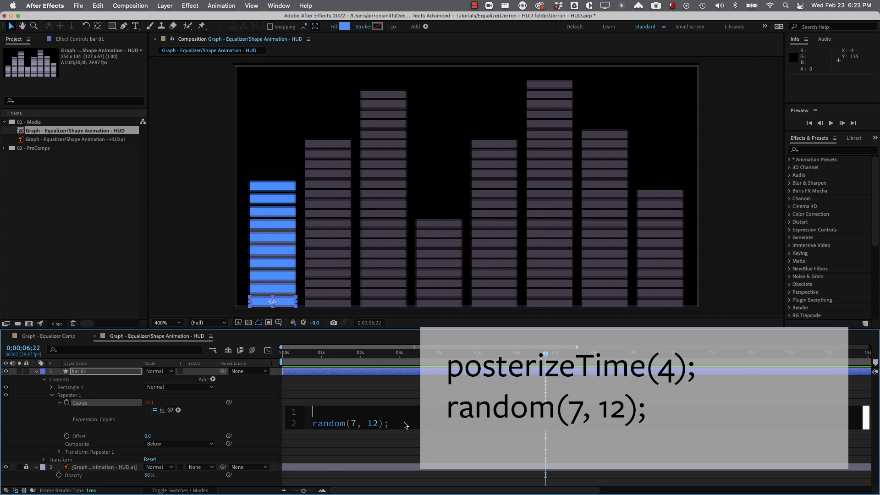
text(posteri)
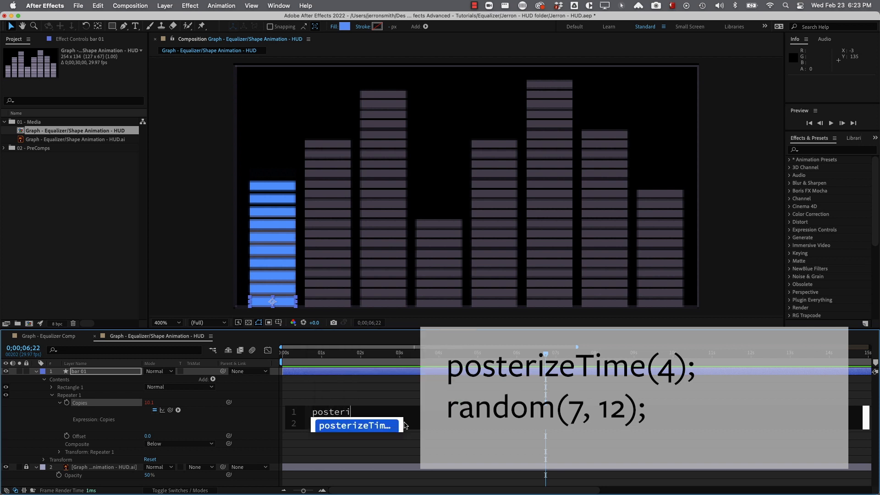
text(zeTime)
key(Return)
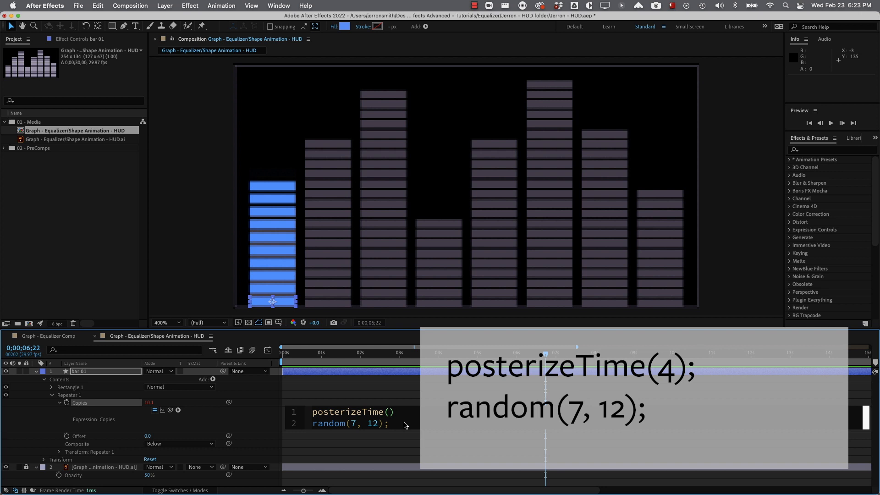
text(4)
click(377, 394)
key(space)
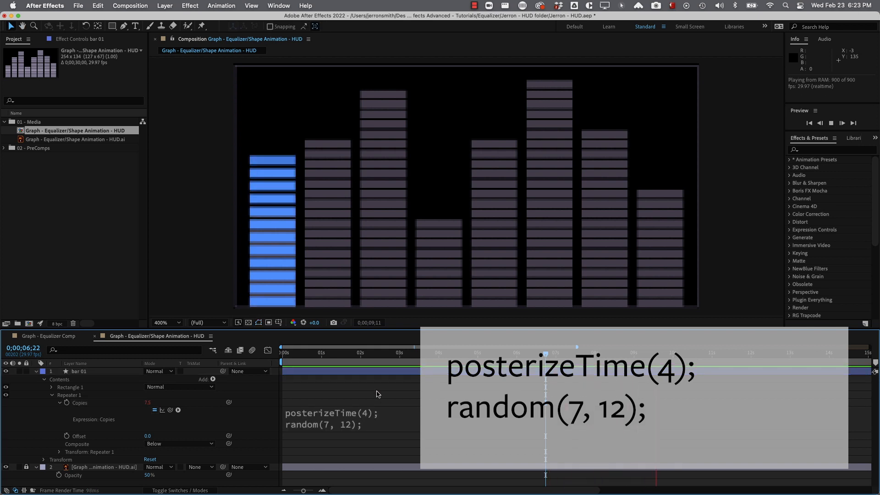
click(93, 244)
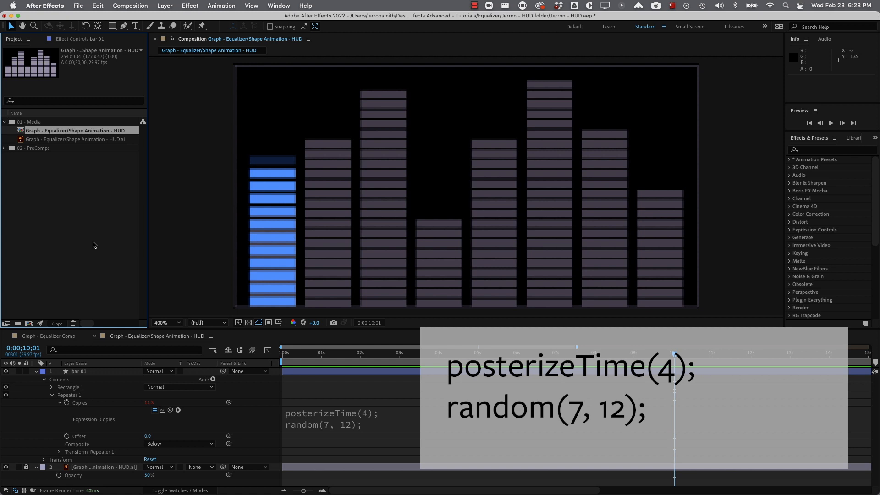
Duplicate bar 01 into bar 02 through bar 08 and place each copy over one of the remaining artwork columns
click(36, 372)
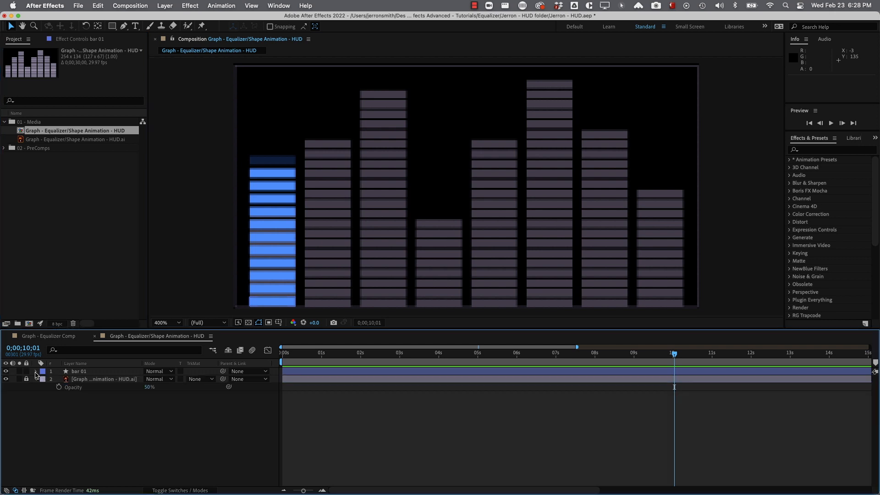
click(86, 372)
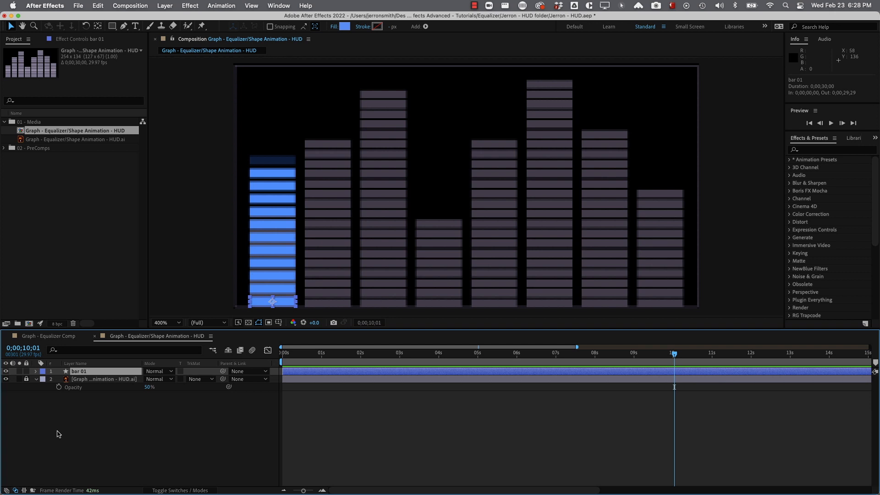
key(super+d)
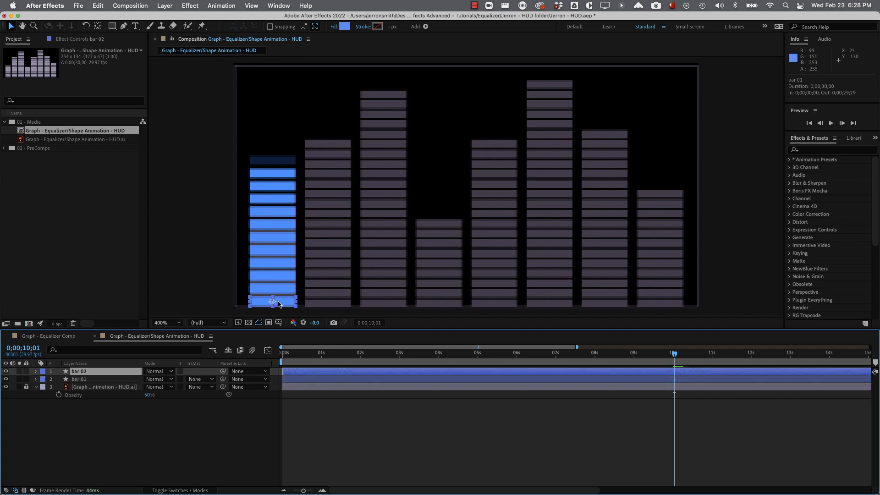
drag(278, 303, 674, 304)
key(super+d)
key(super+d)
key(super+d)
key(super+d)
key(super+d)
key(super+d)
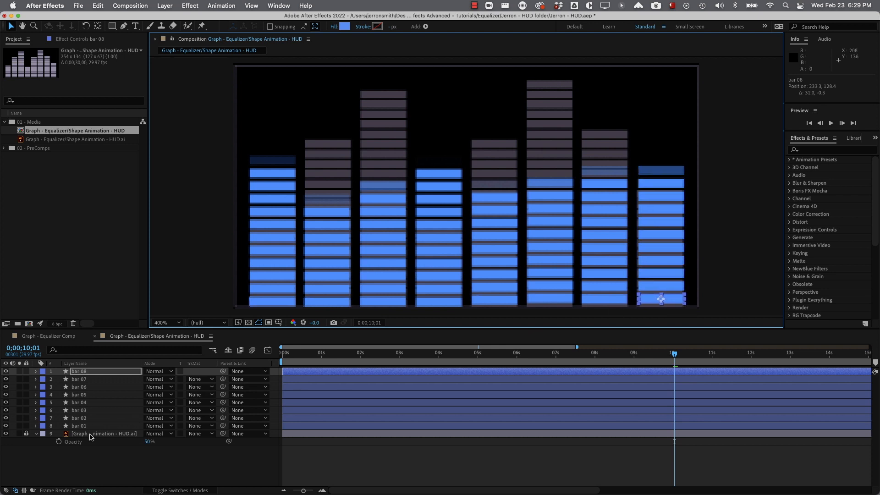
Align all eight bar layers to the bottom of the composition and distribute them evenly by their horizontal centers
shift+click(90, 429)
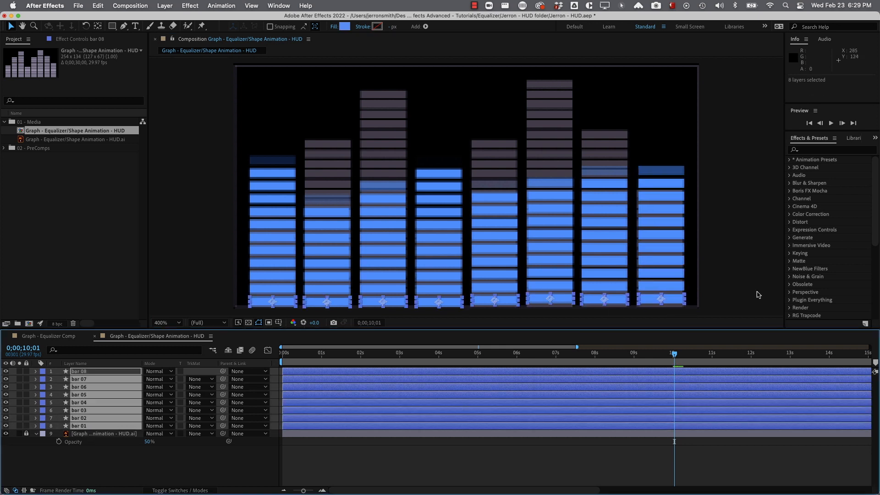
click(288, 6)
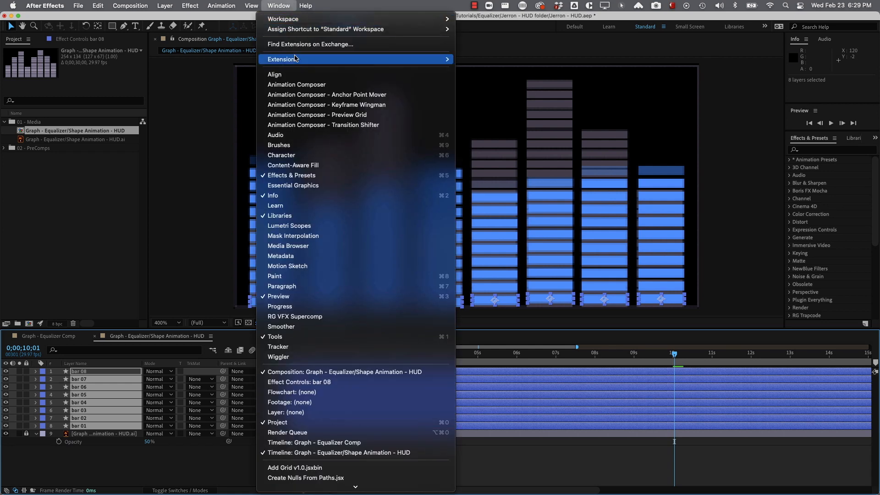
click(294, 74)
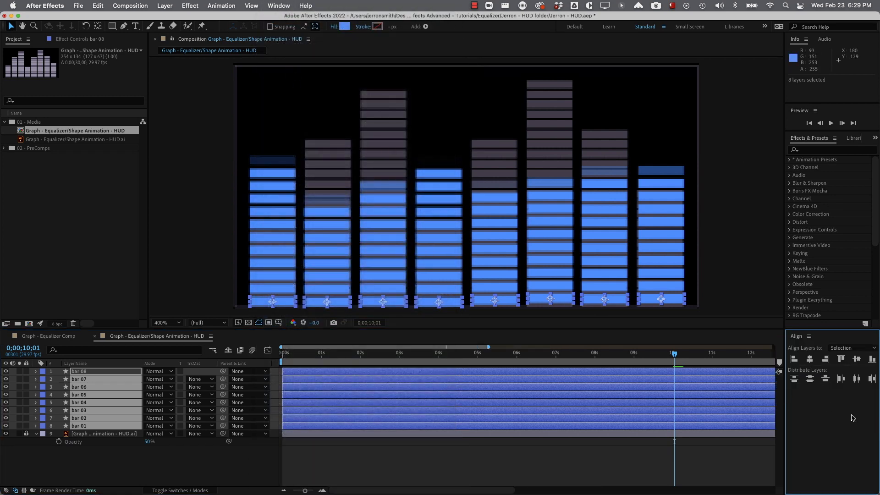
click(852, 348)
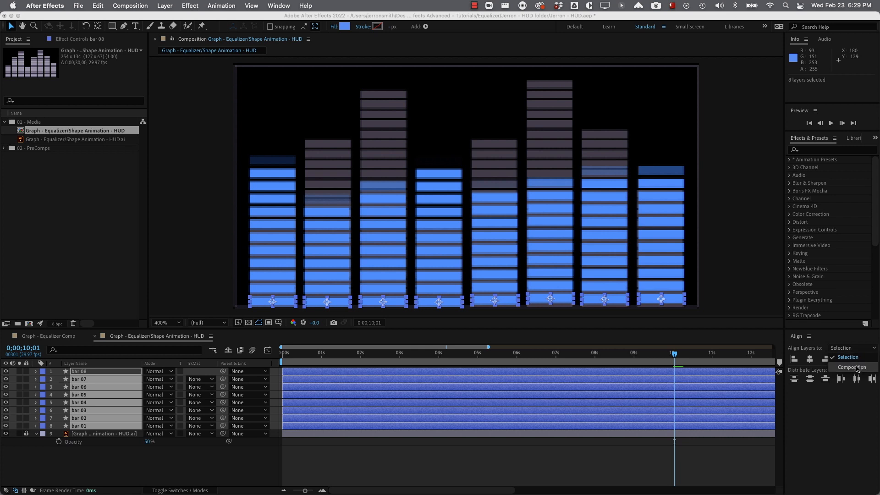
click(856, 367)
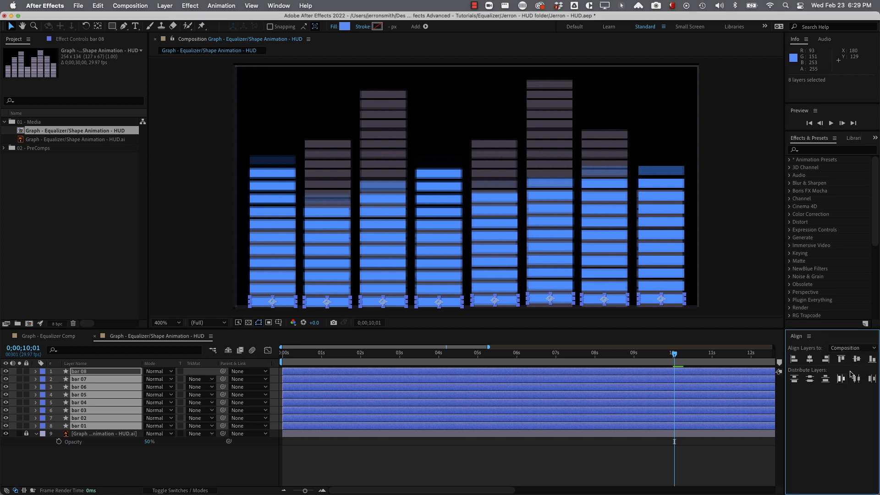
click(872, 360)
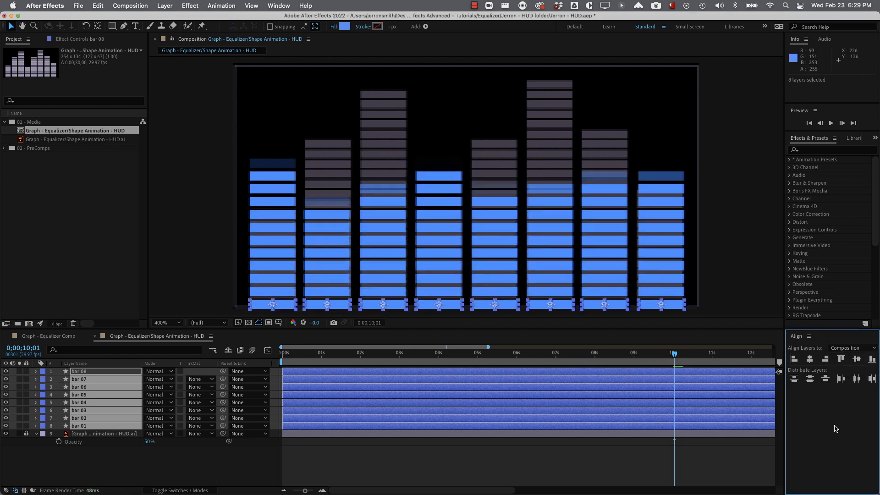
click(856, 379)
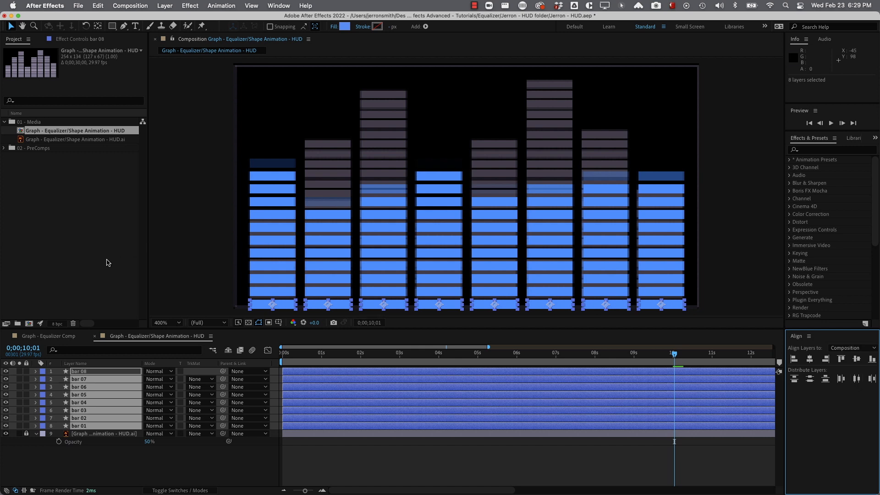
Hide the reference artwork layer and preview the animated bars on their own
click(5, 434)
click(75, 465)
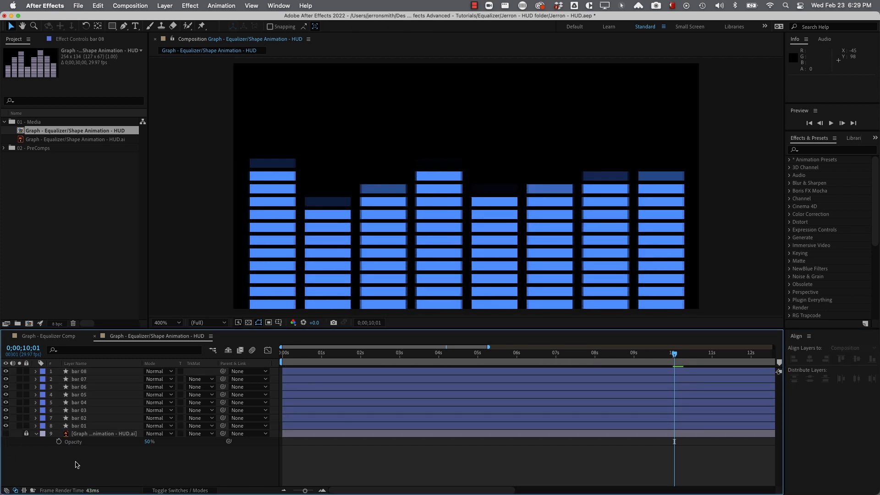
key(space)
Change bar 04's Copies expression to posterizeTime(5); and random(5, 15); and preview the animation
click(82, 403)
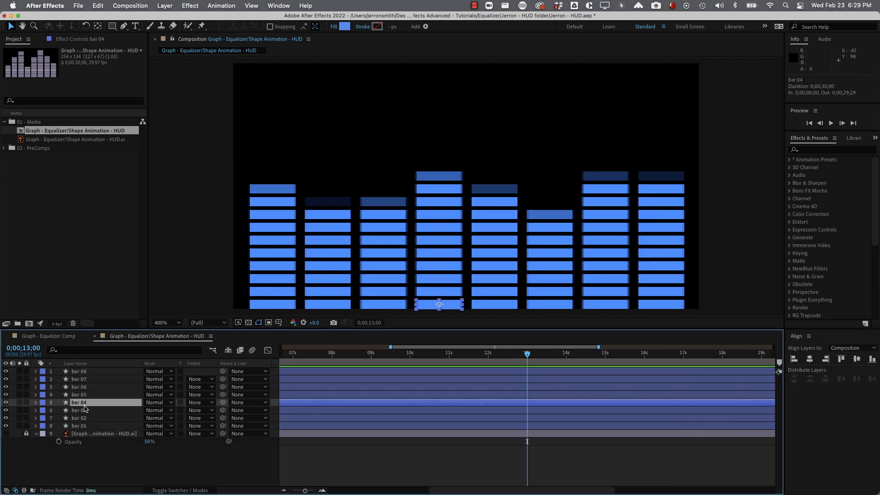
key(e)
key(e)
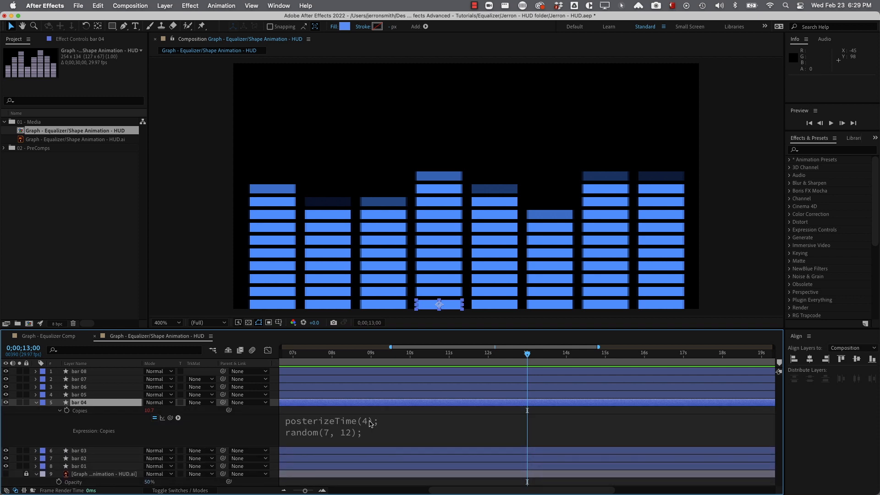
click(370, 423)
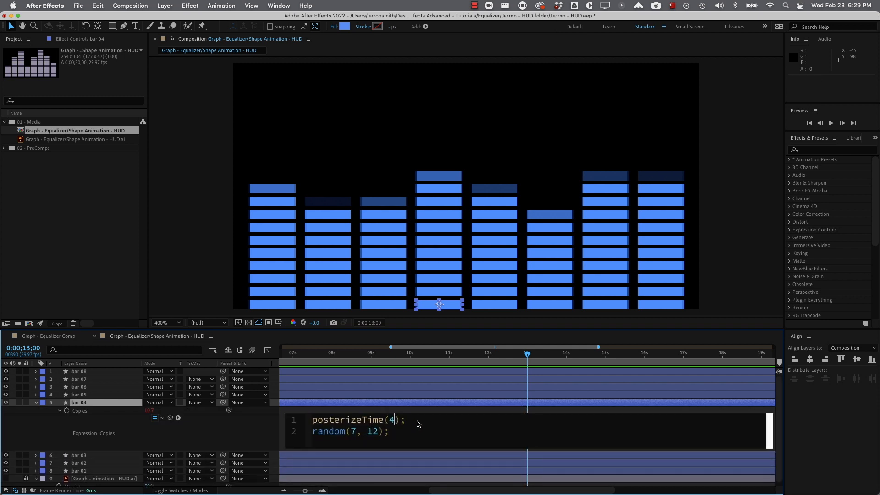
click(413, 419)
double_click(352, 433)
click(379, 433)
click(389, 356)
key(space)
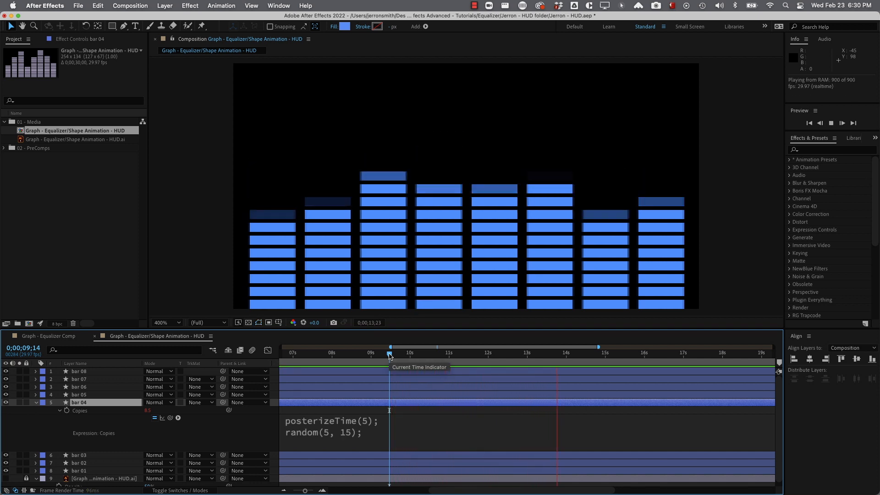
key(space)
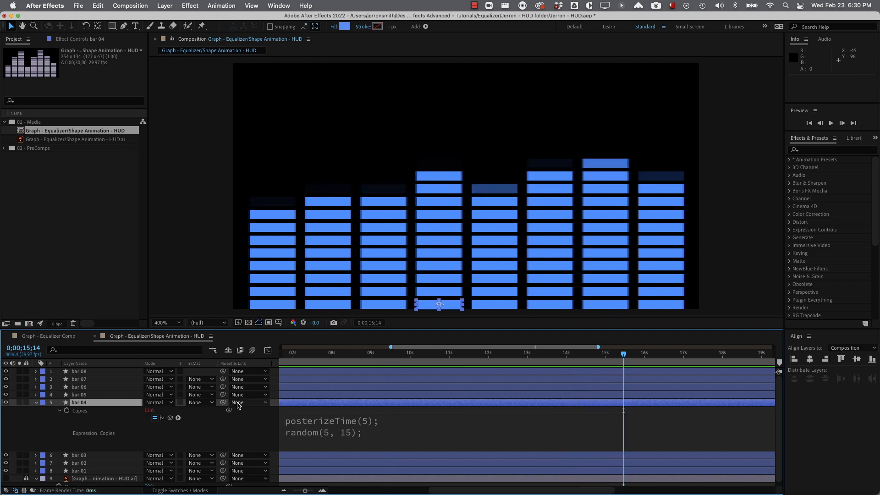
Change the random range in bar 07's Copies expression to random(5, 15)
click(82, 379)
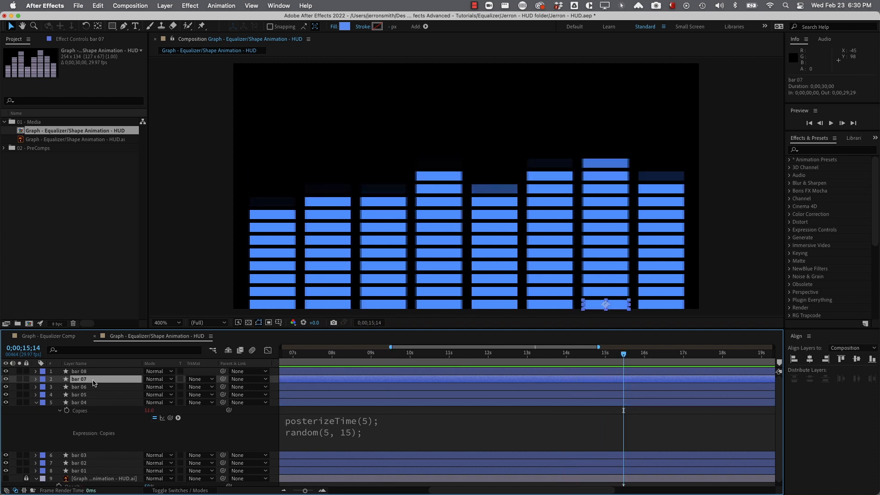
key(e)
key(e)
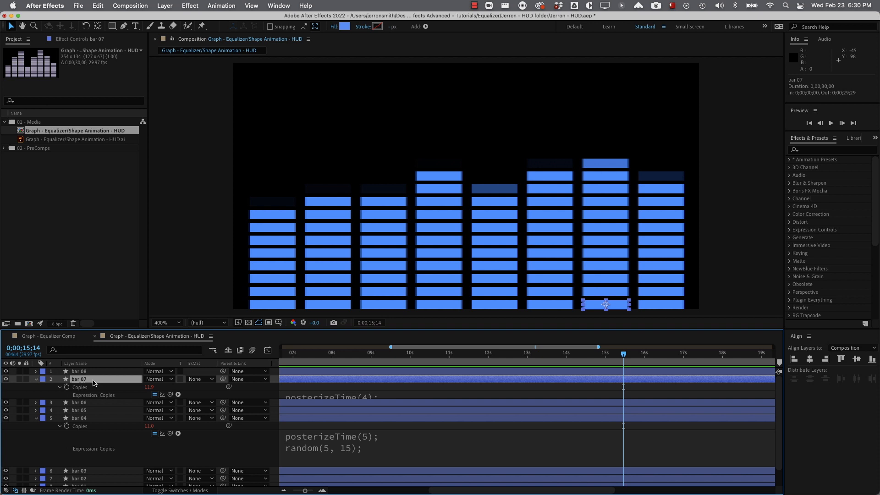
click(357, 398)
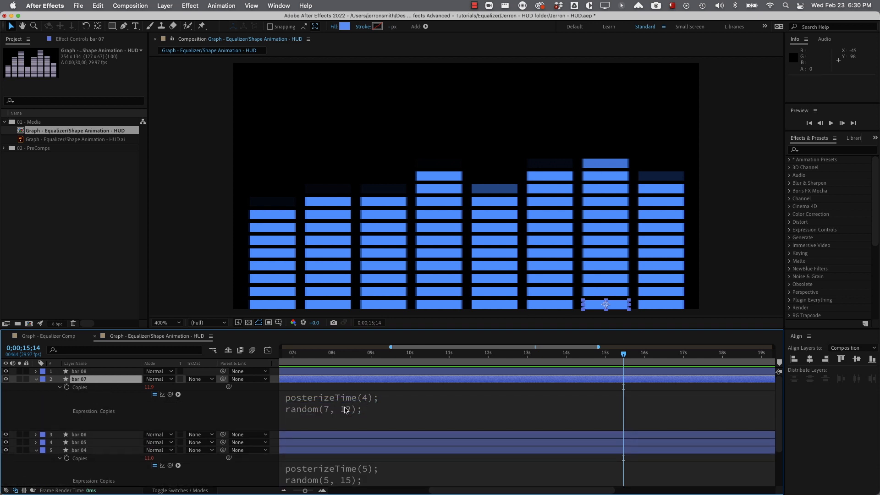
click(329, 411)
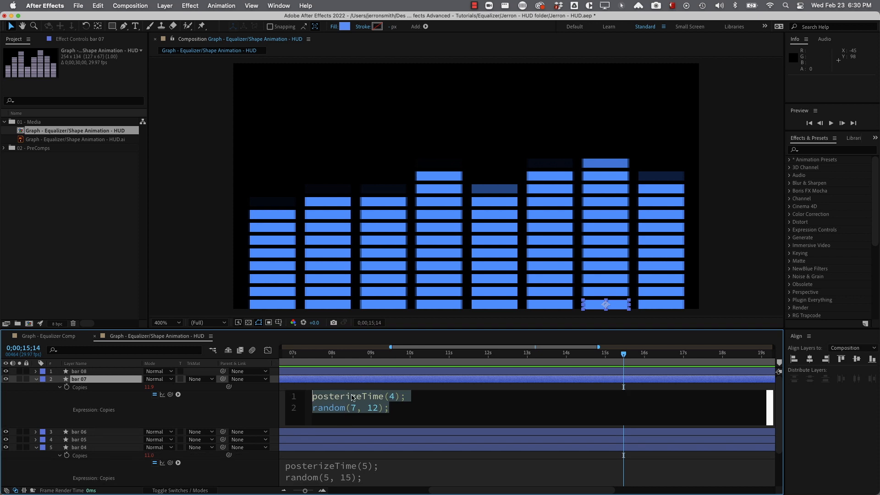
click(358, 409)
key(BackSpace)
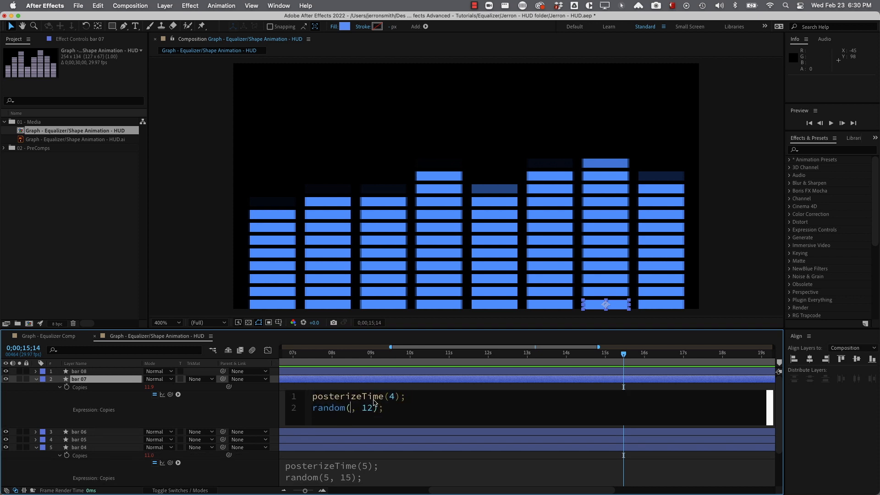
text(5)
Set posterizeTime to 3 in bar 05's Copies expression and preview the animation
click(94, 439)
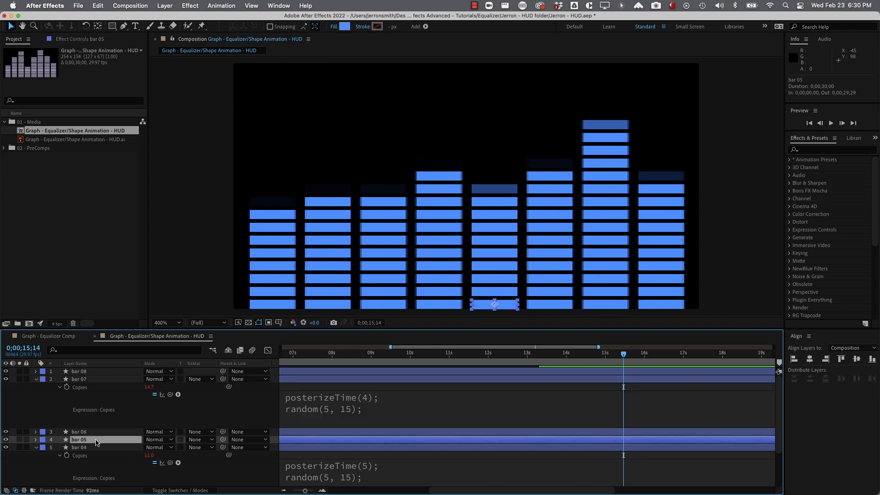
key(e)
key(e)
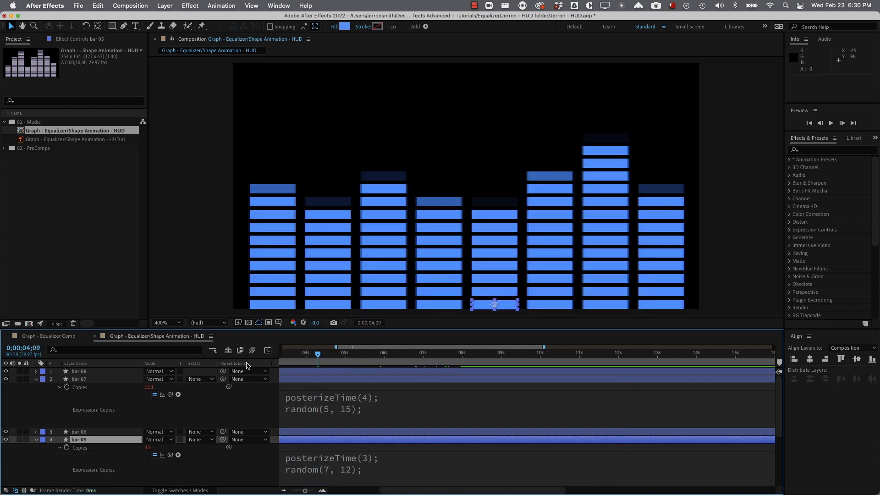
key(space)
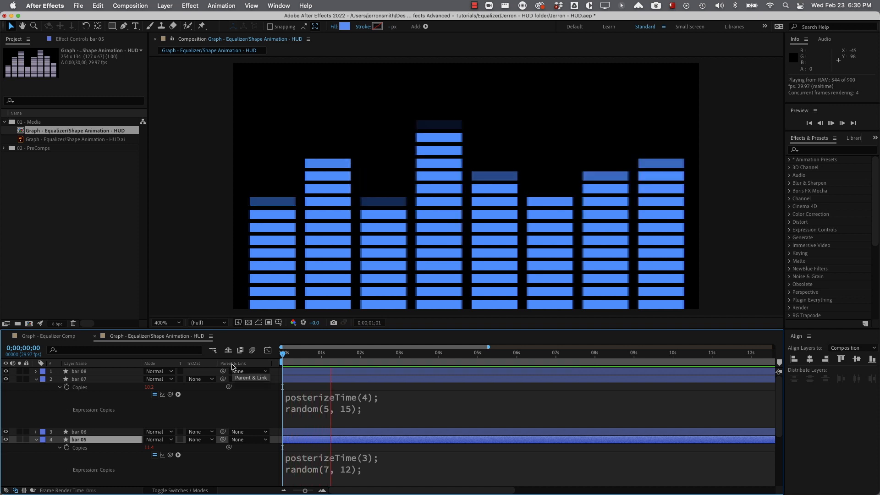
key(space)
Collapse the revealed properties of all eight bar layers and leave the layers deselected
key(super+a)
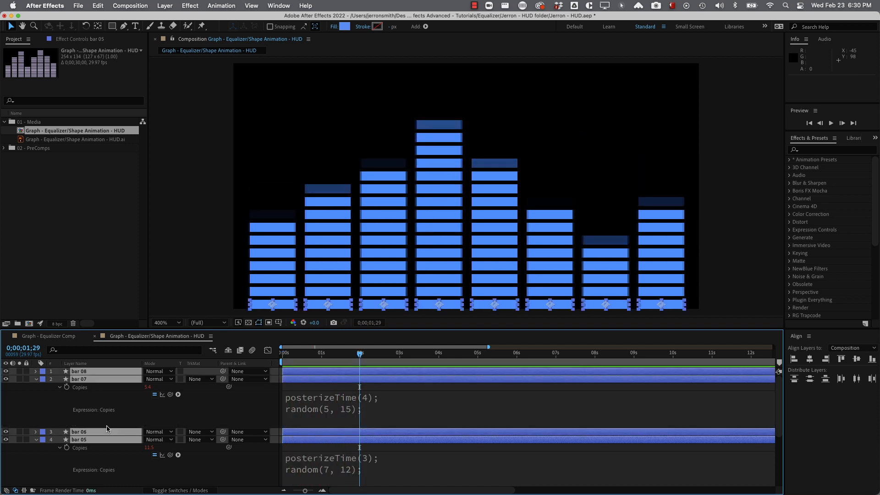
key(grave)
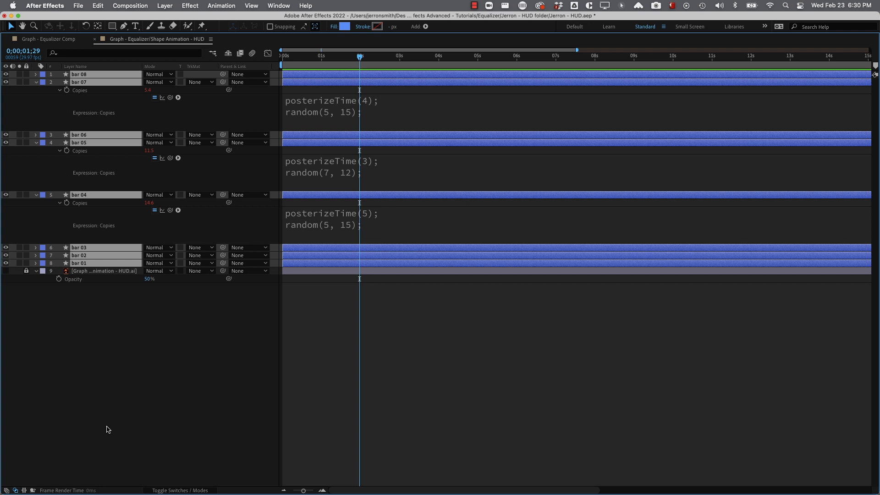
key(grave)
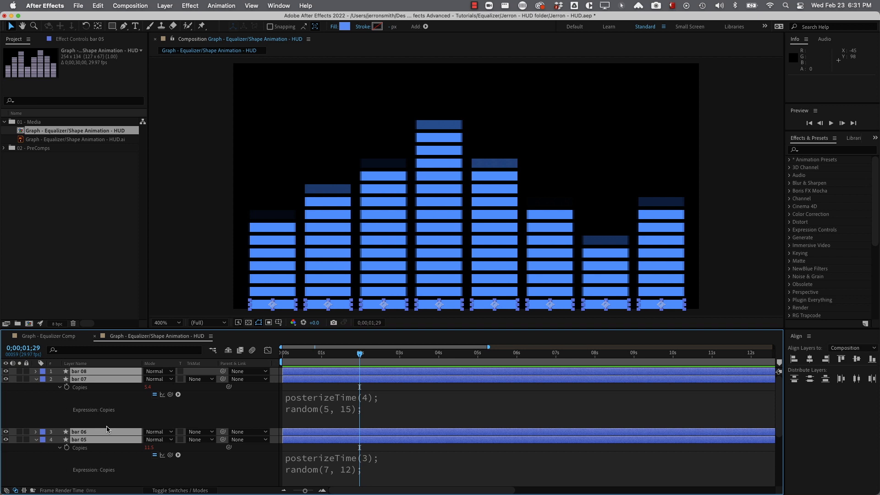
key(super+grave)
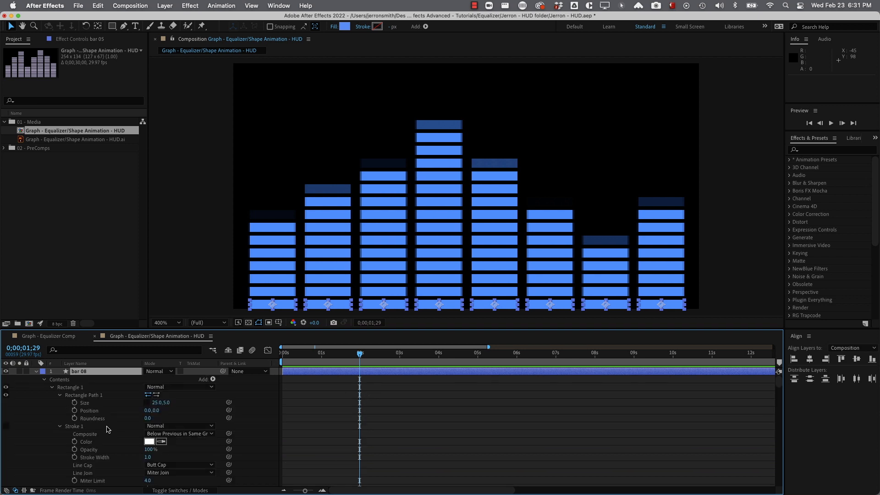
key(super+grave)
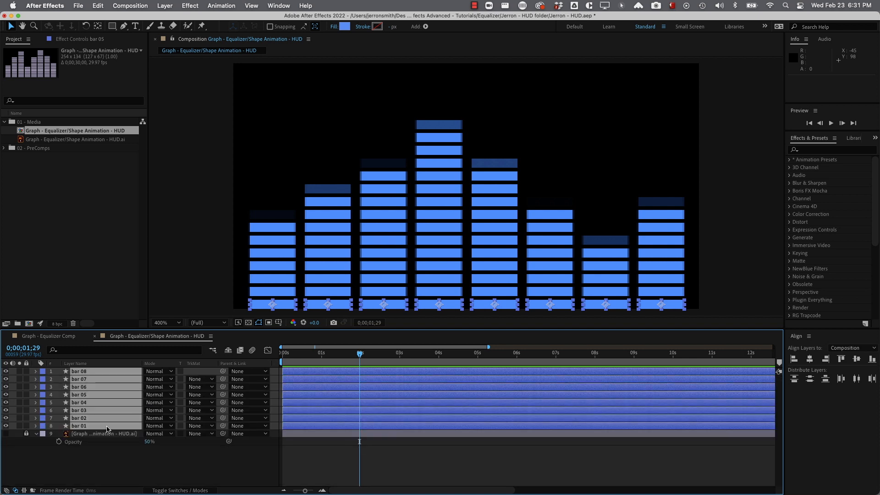
click(110, 454)
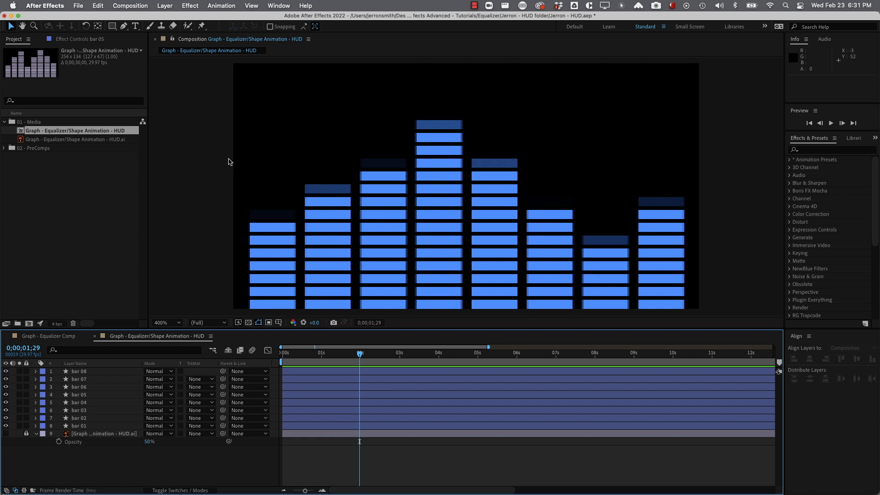
Switch the Rectangle tool's fill to a linear gradient and set its 0% color stop to dark purple 3A006A
click(112, 26)
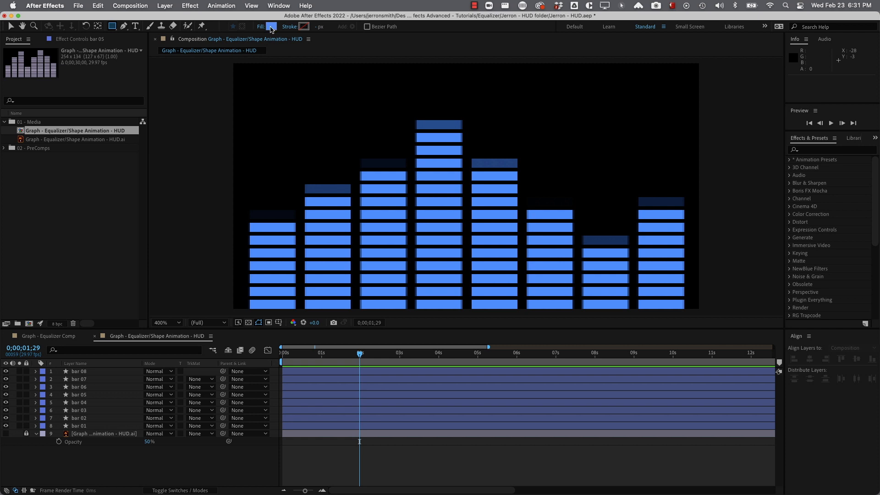
click(271, 27)
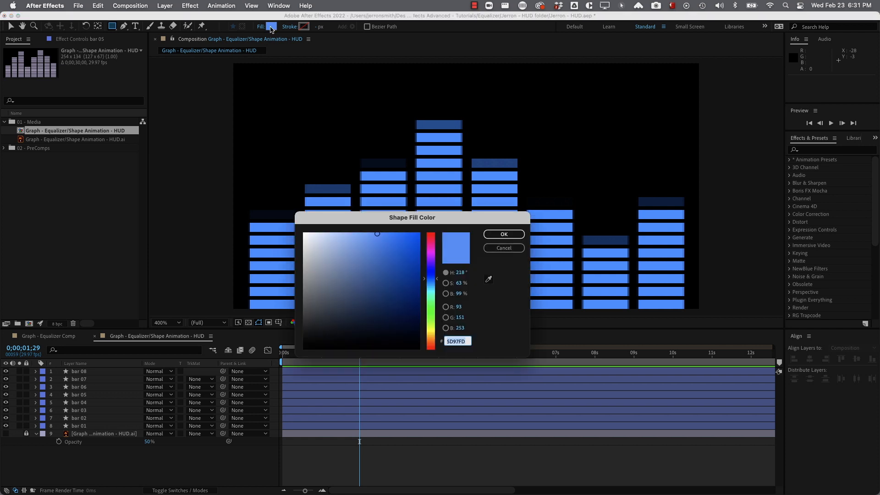
click(503, 247)
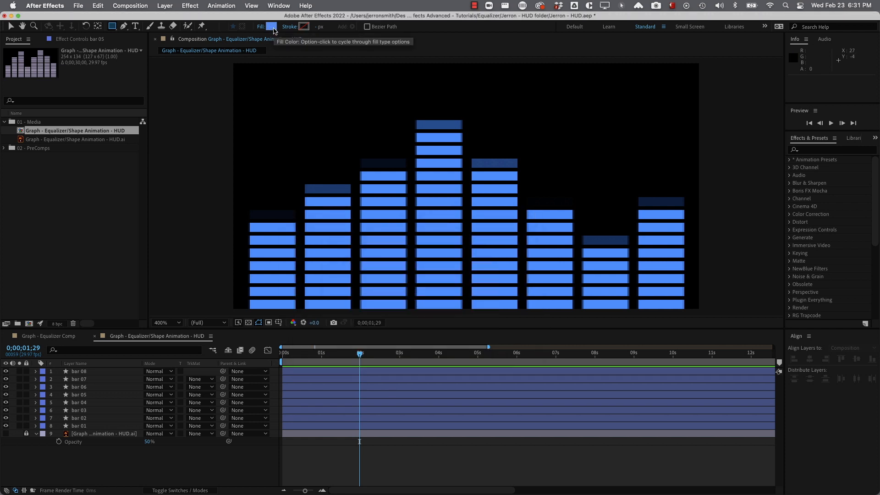
alt+click(272, 27)
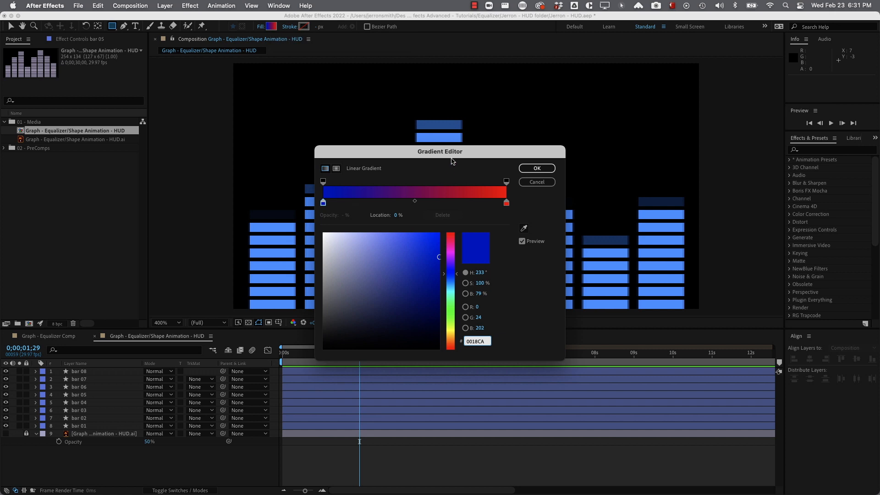
drag(453, 152, 451, 111)
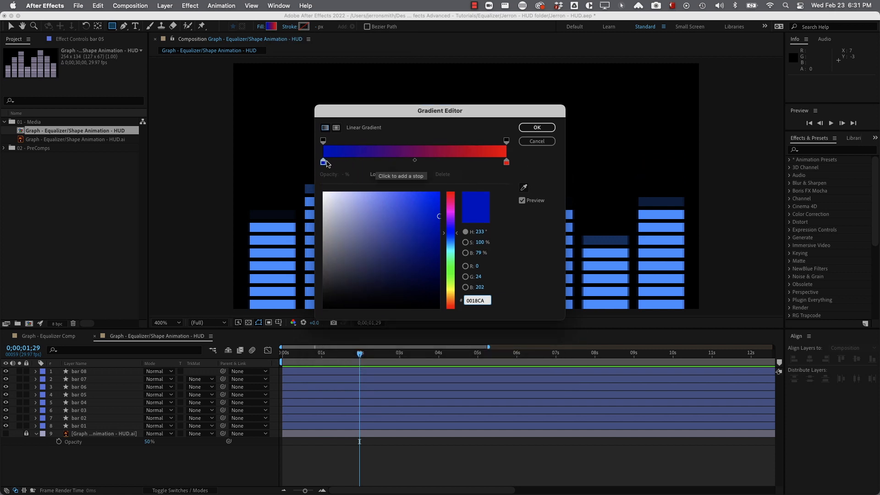
click(323, 163)
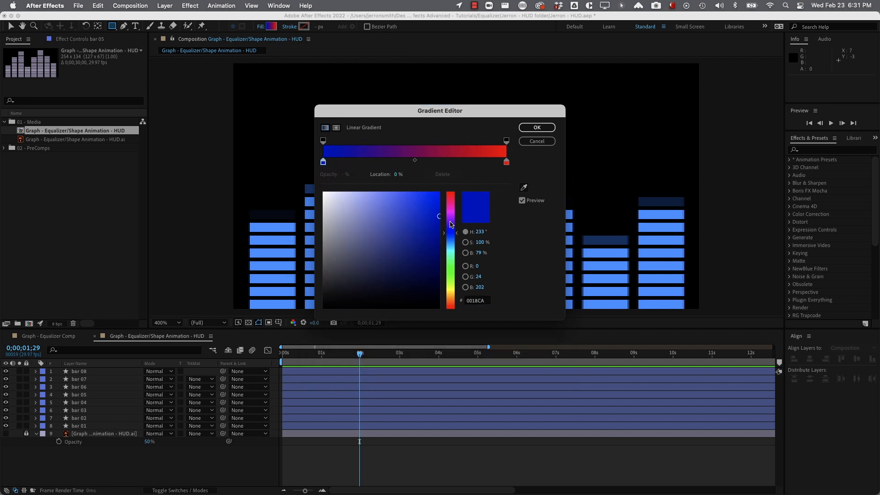
click(448, 220)
drag(432, 244, 440, 260)
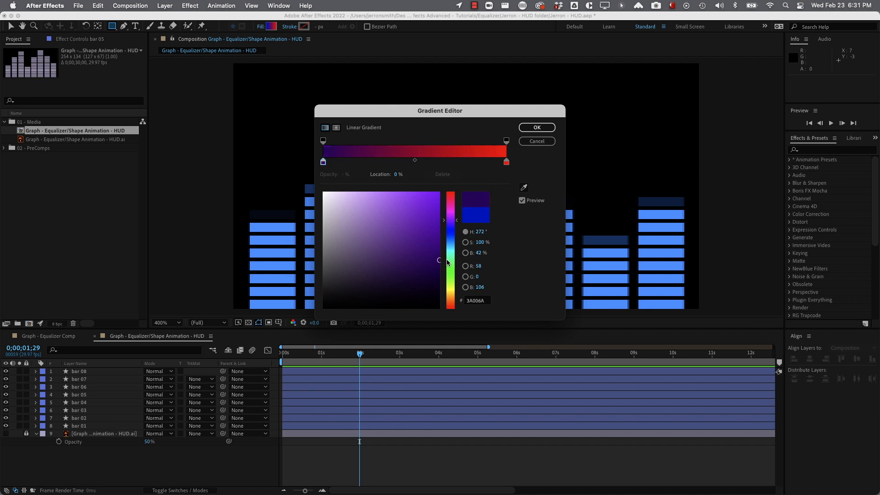
Make the gradient's 100% color stop a slightly less saturated red and accept the gradient
click(507, 163)
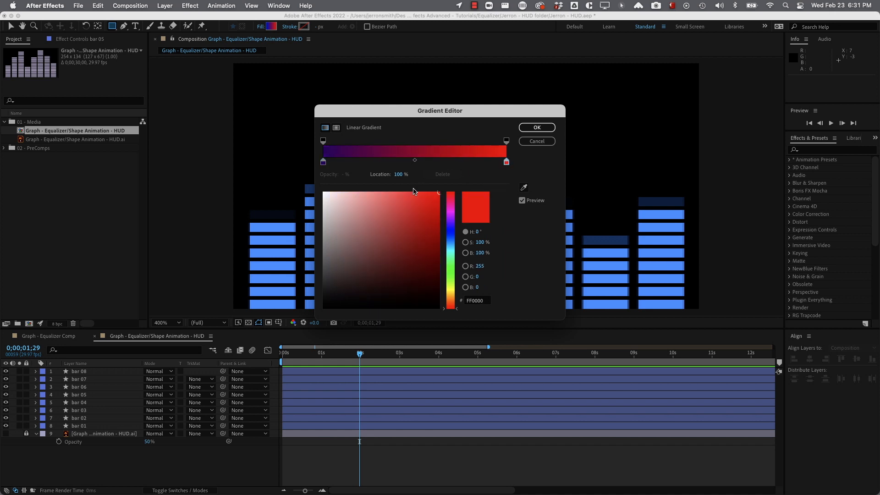
drag(438, 193, 426, 192)
click(538, 127)
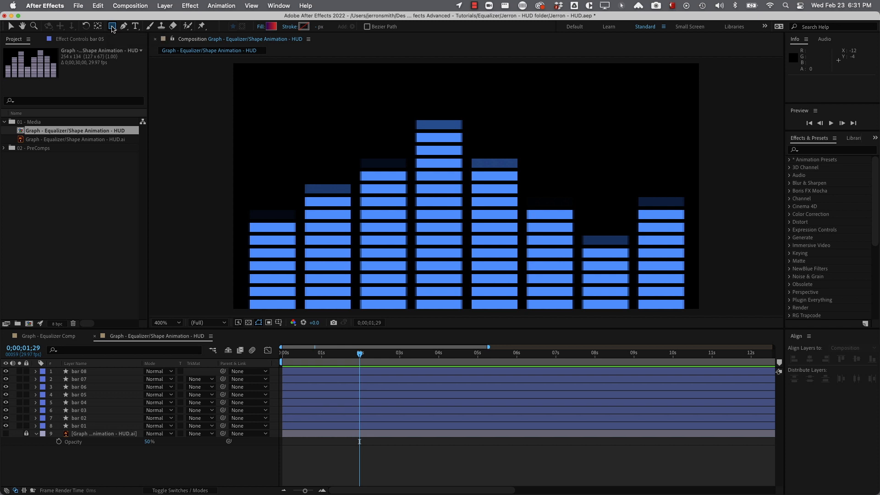
Create a composition-sized gradient rectangle and orient its gradient vertically, with purple just above the lower edge and red near the upper edge
double_click(112, 26)
key(v)
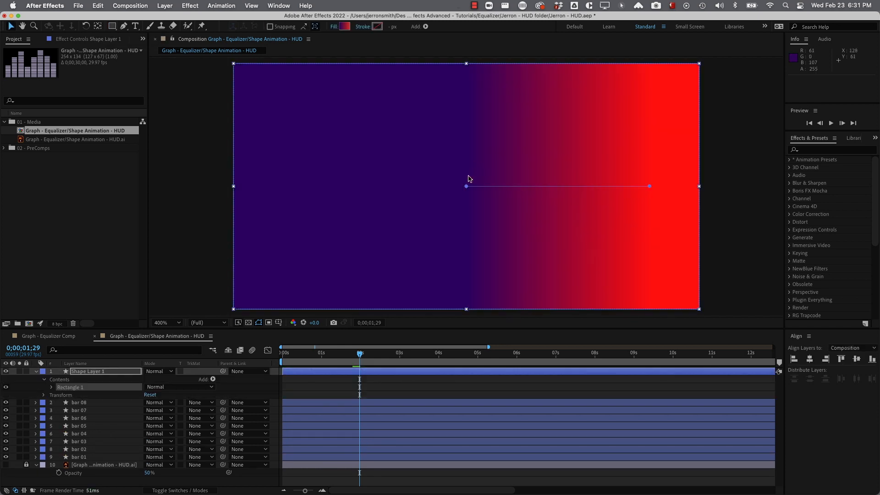
drag(466, 187, 467, 311)
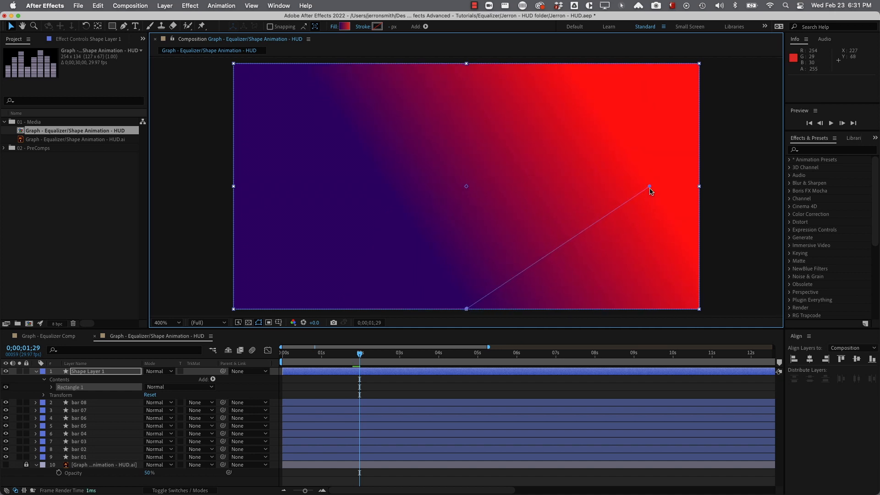
drag(649, 187, 467, 68)
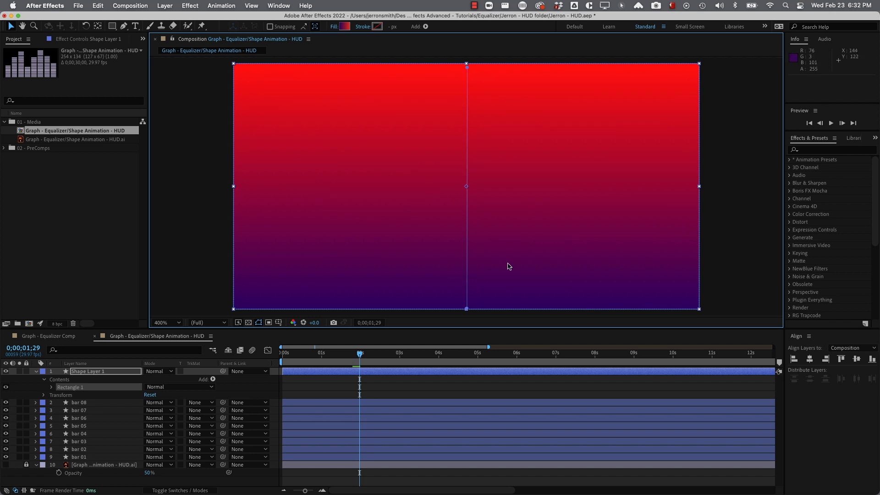
drag(466, 308, 466, 289)
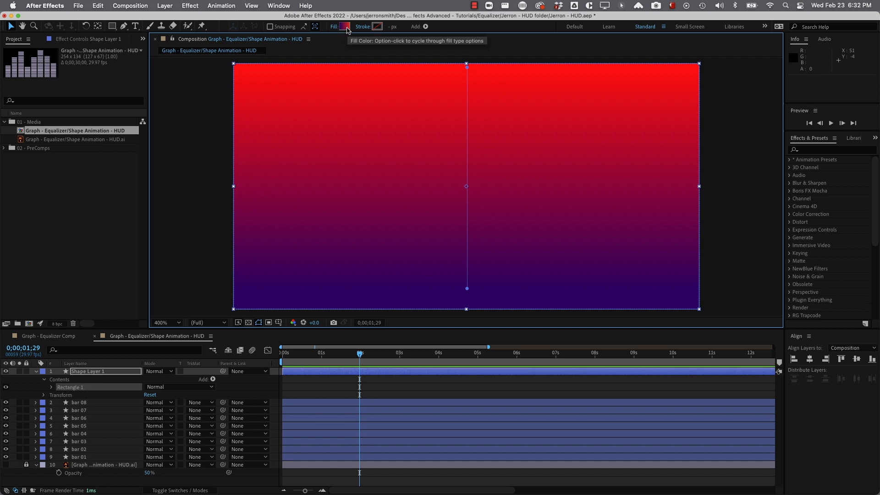
Rename the new shape layer Gradient and move it directly below bar 01 in the layer stack
click(104, 373)
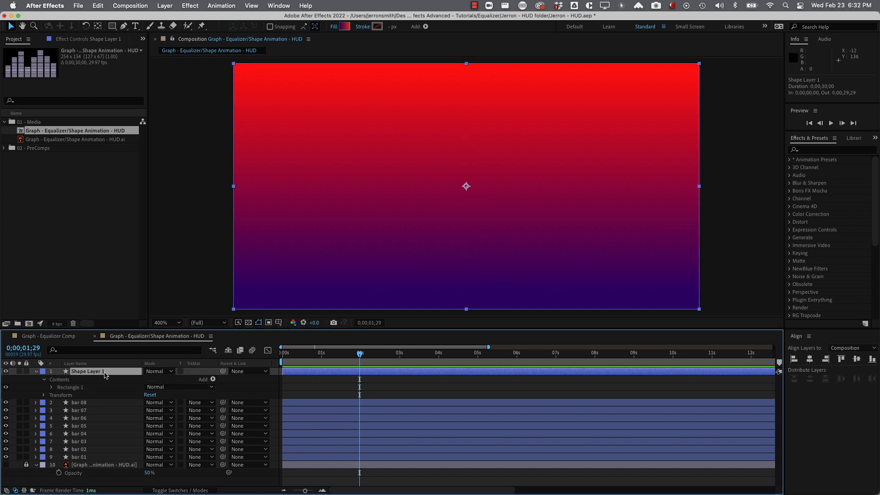
key(Return)
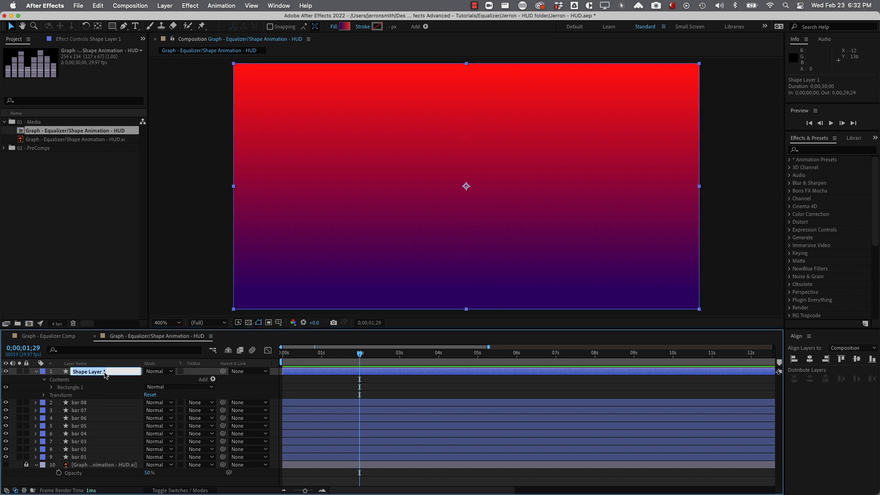
text(Gradient)
key(Return)
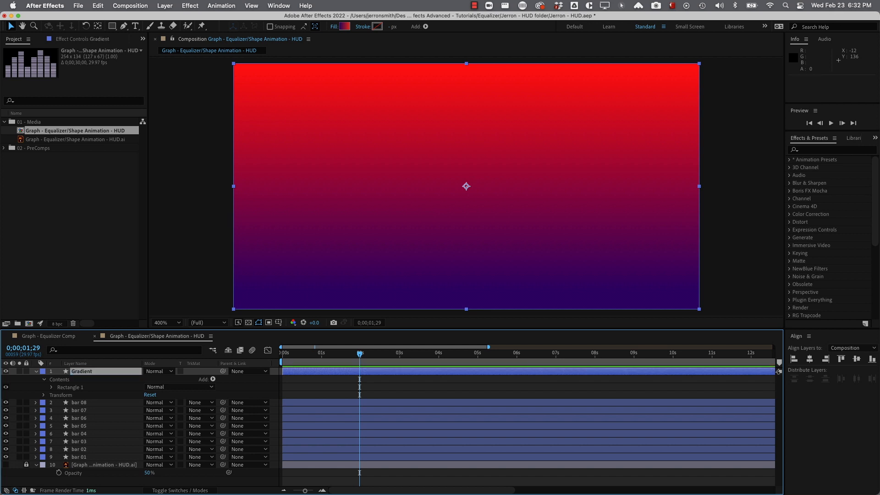
drag(89, 375, 90, 462)
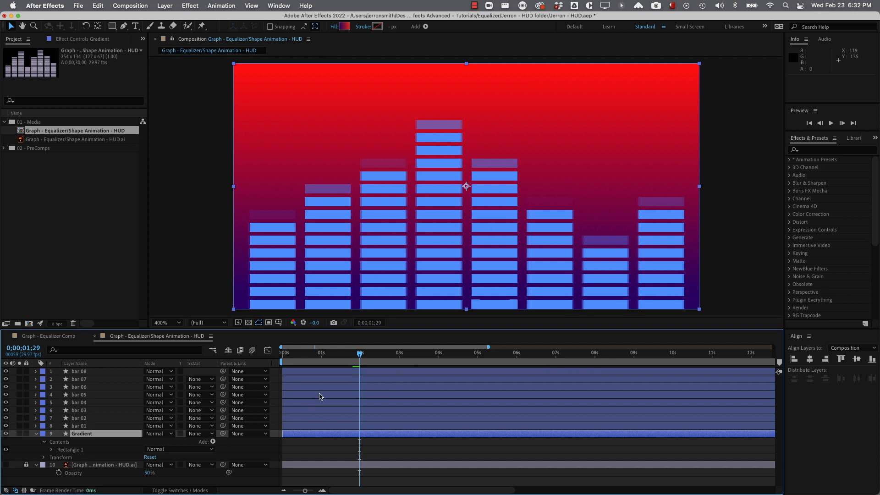
Pre-compose layers bar 01 through bar 08 into a composition named Animated bars, moving all attributes into it
click(95, 425)
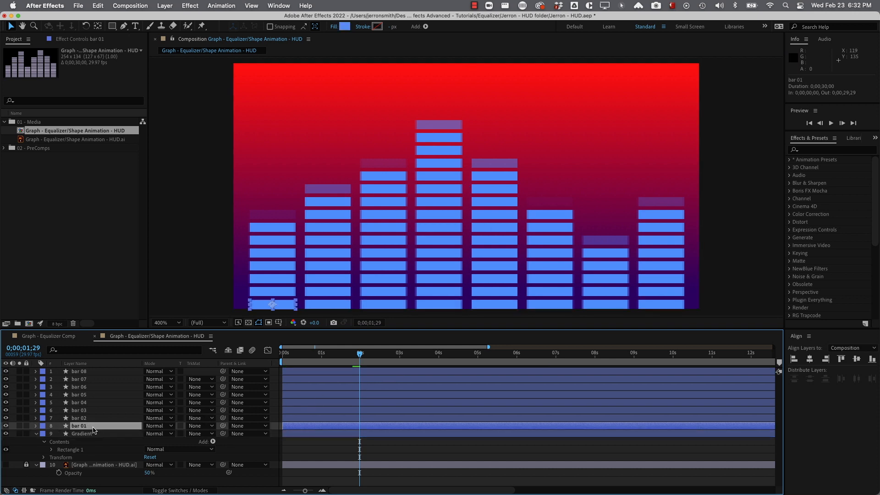
shift+click(91, 373)
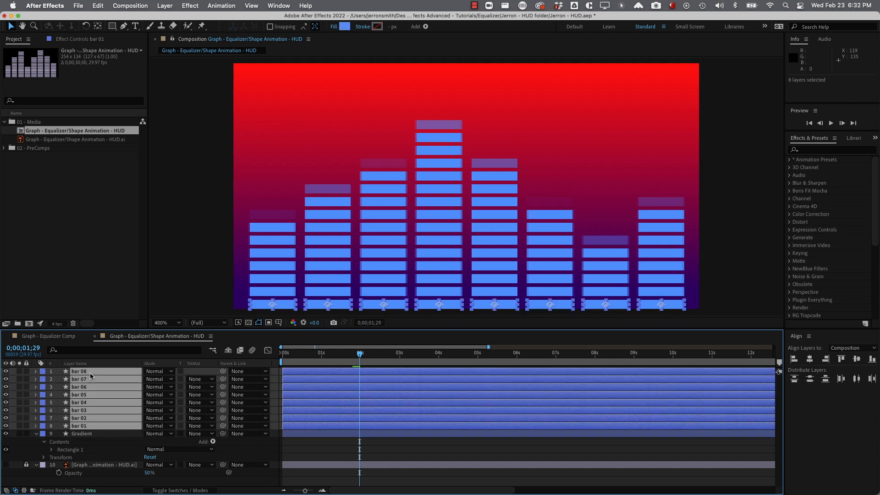
key(super+shift+c)
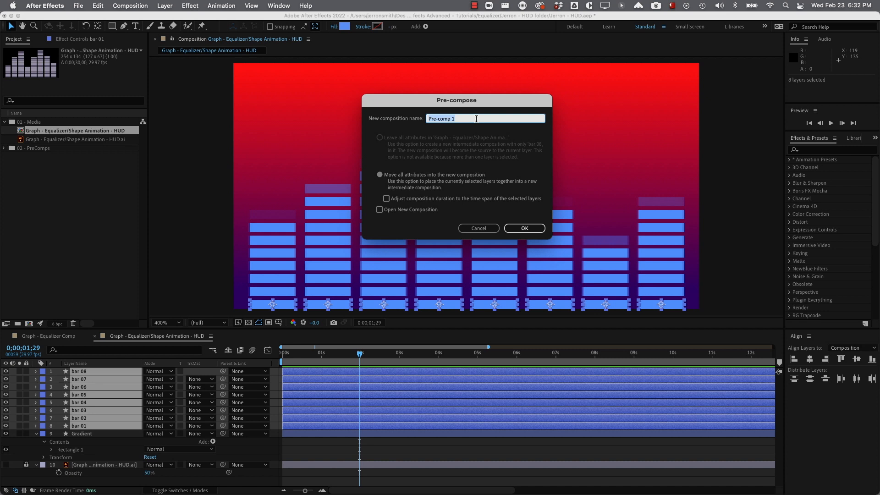
text(Animated bars)
click(521, 227)
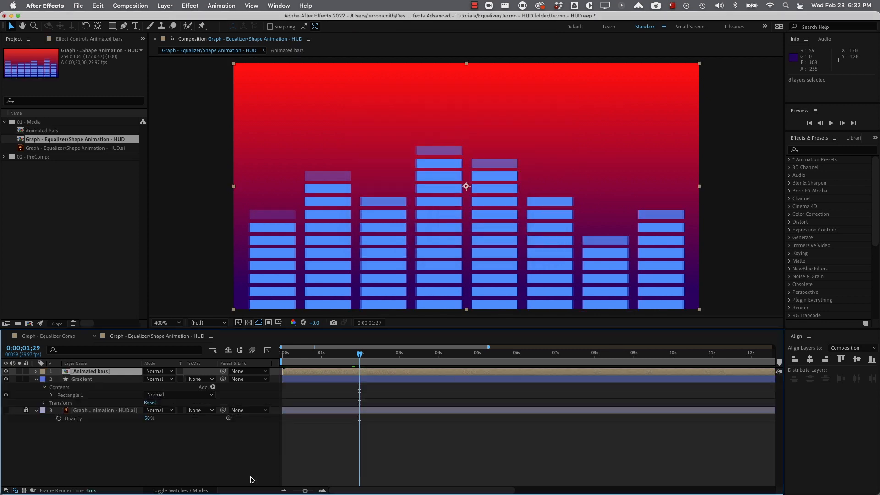
Apply an alpha track matte to the Gradient layer using Animated bars as the matte
click(90, 380)
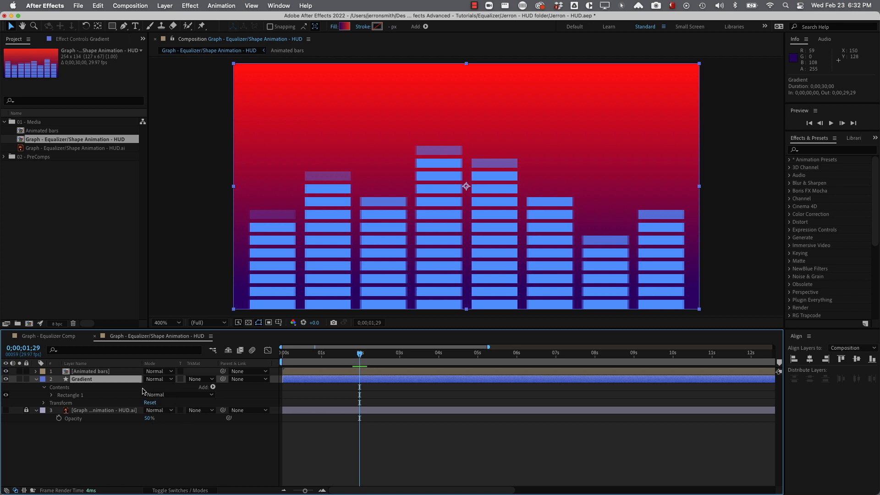
click(177, 490)
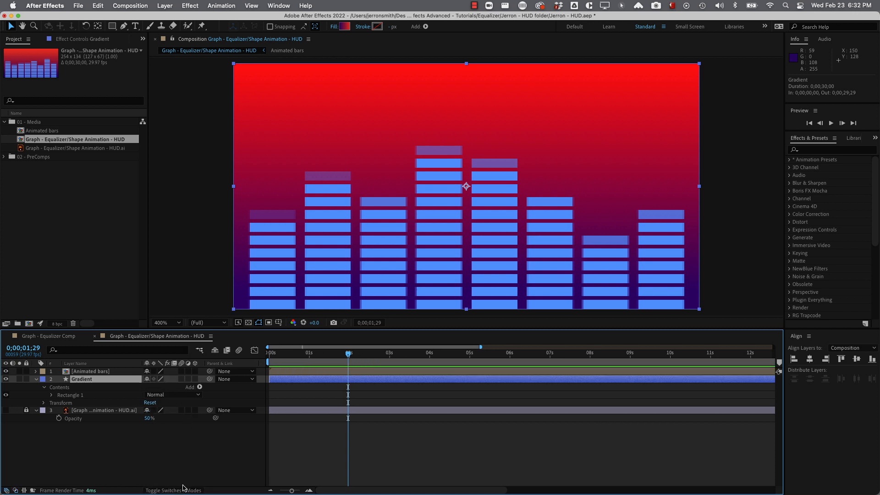
click(183, 484)
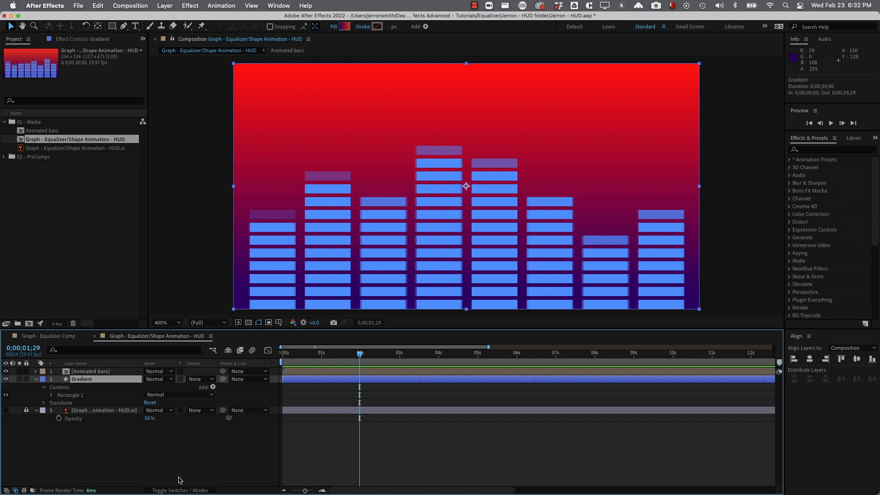
key(F4)
key(F4)
click(203, 380)
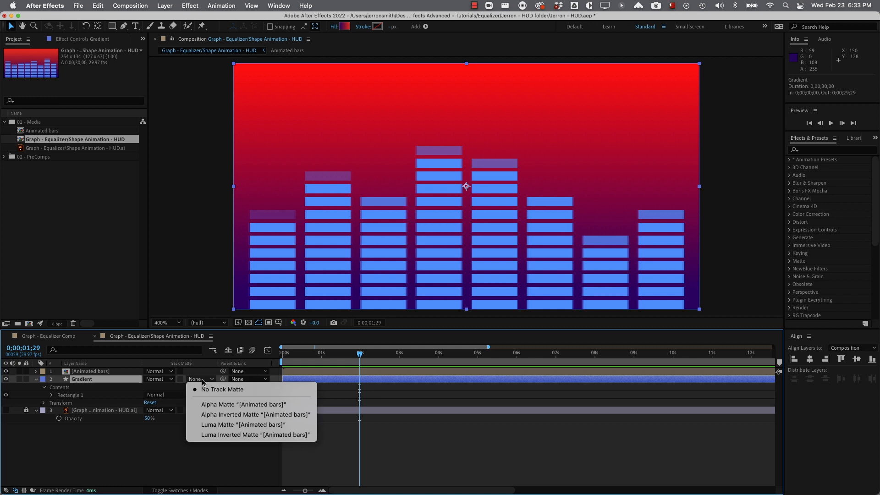
click(215, 404)
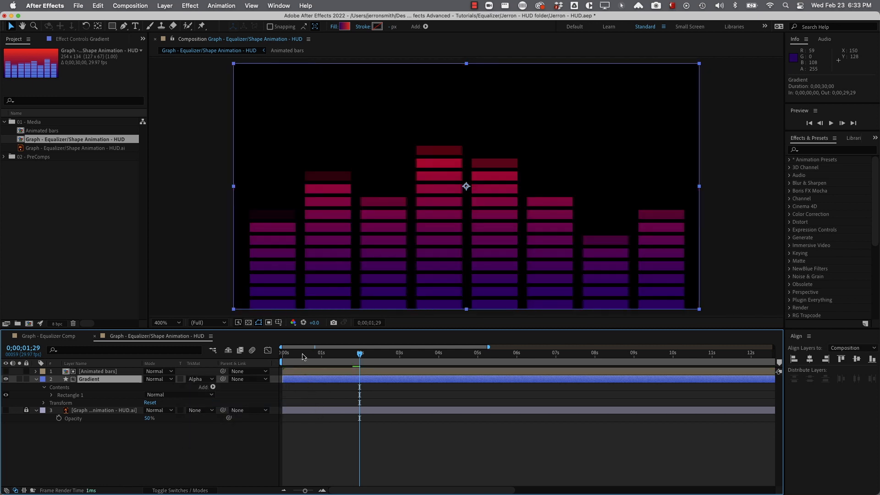
Preview the gradient-filled equalizer bars from the start of the composition, then deselect all layers and resume playback
key(Home)
key(space)
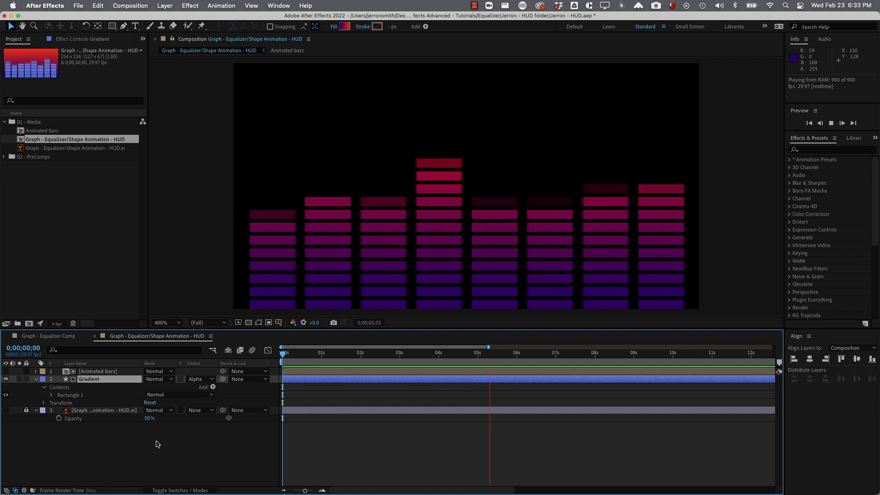
key(space)
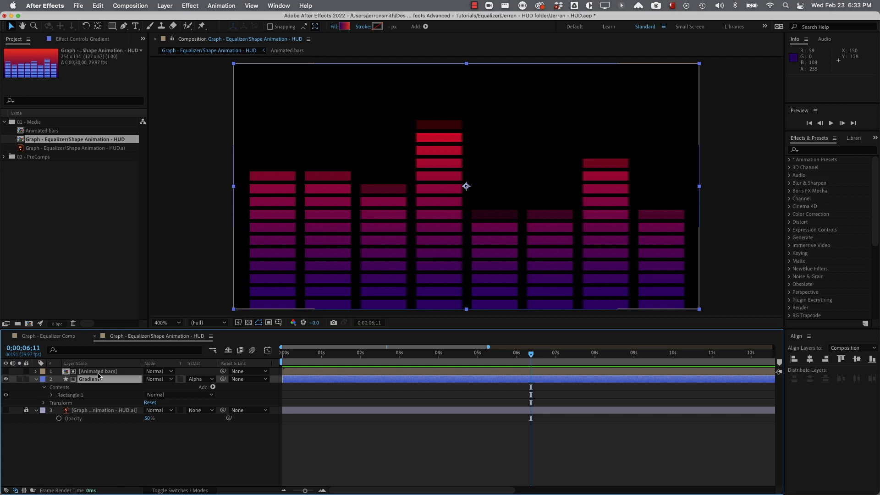
click(145, 458)
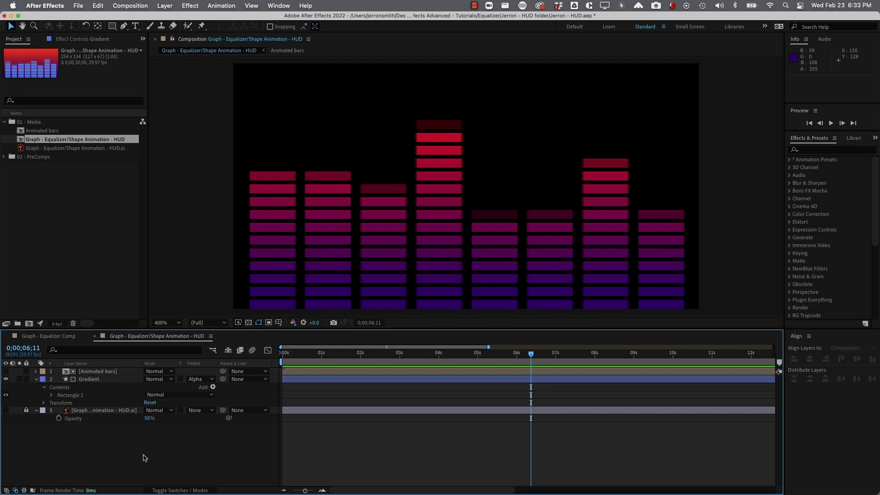
key(space)
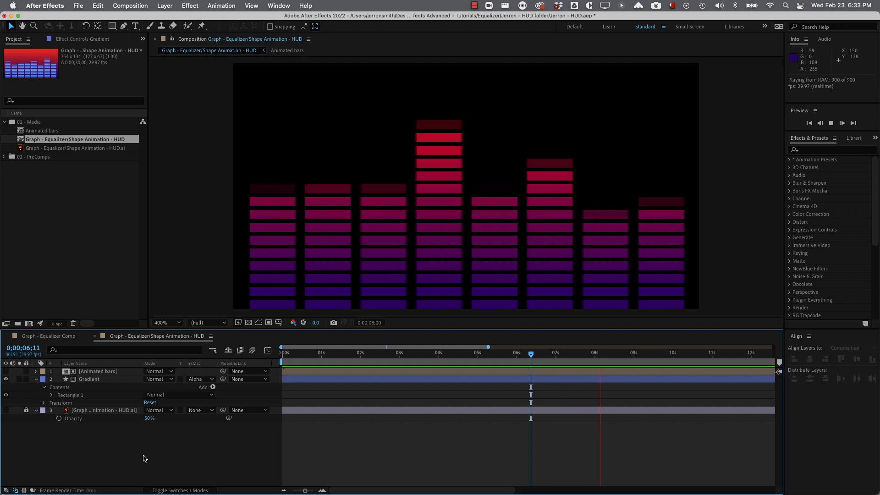